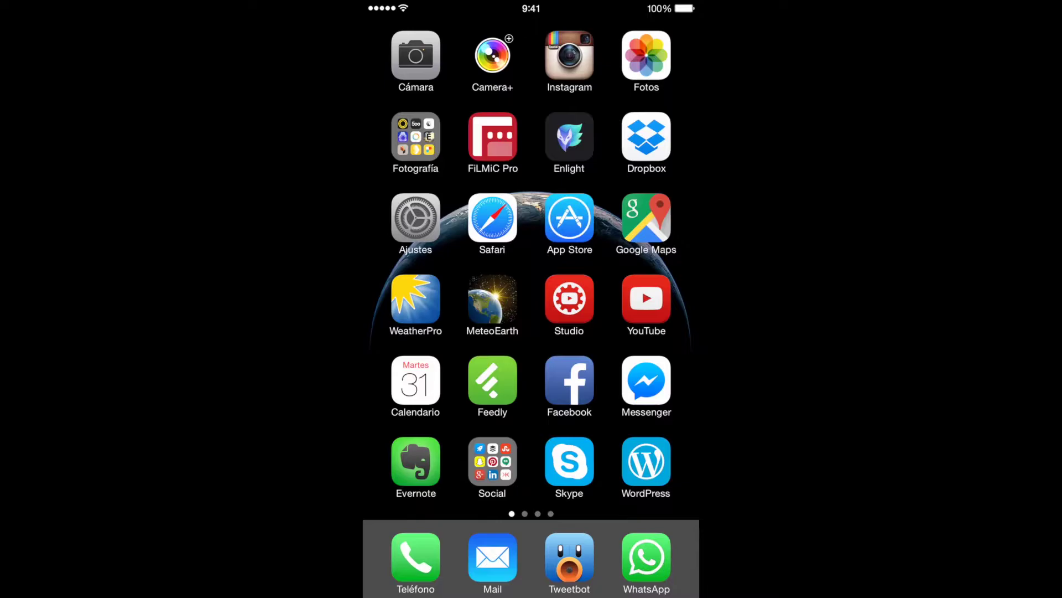
Launch Enlight and load the backlit daisy photo from the camera roll
click(569, 136)
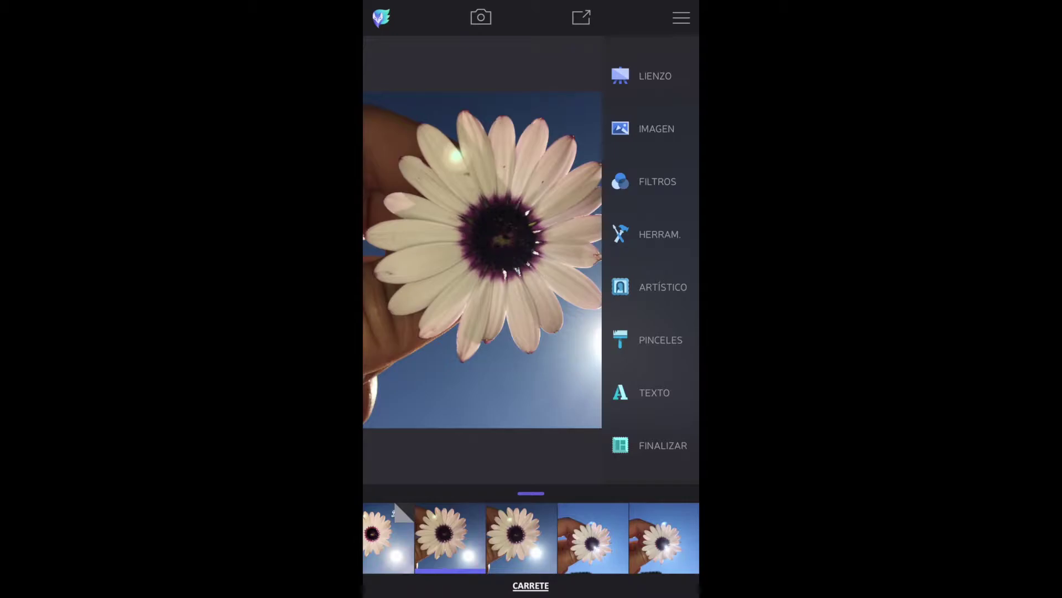
drag(531, 492, 531, 356)
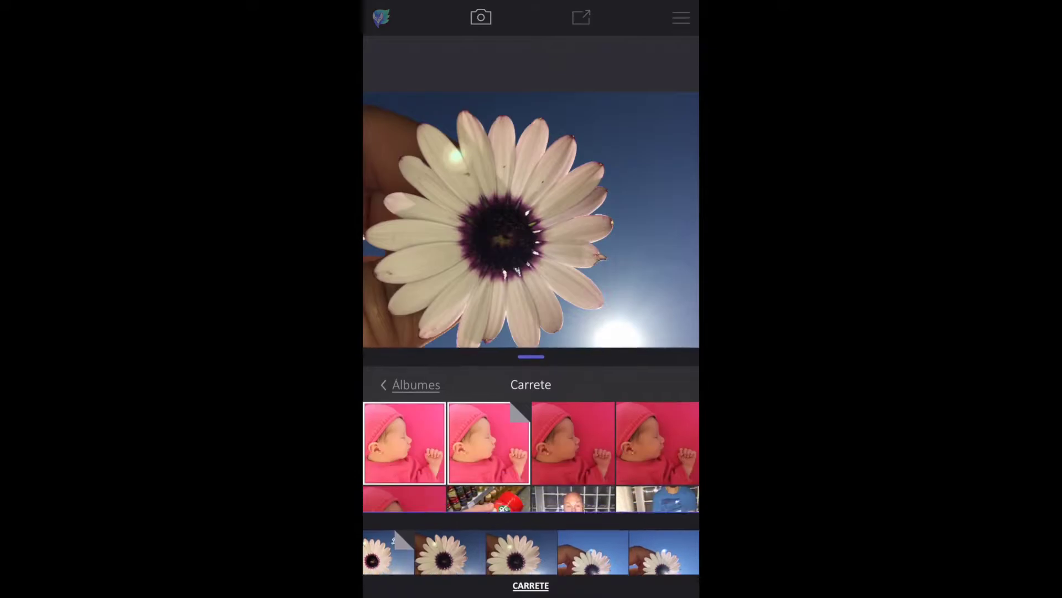
scroll(531, 332, down, 3)
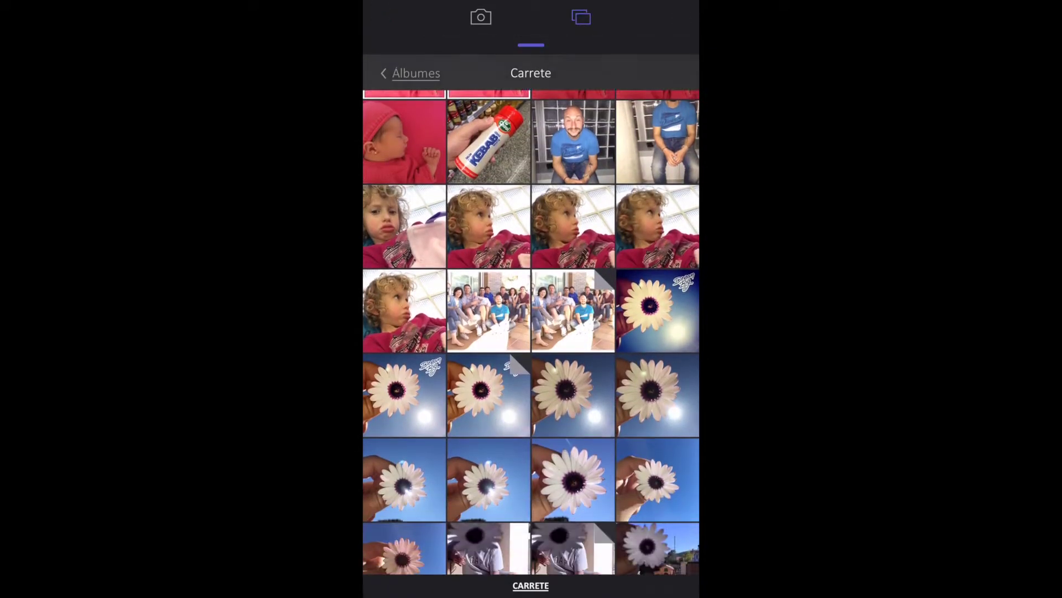
click(573, 386)
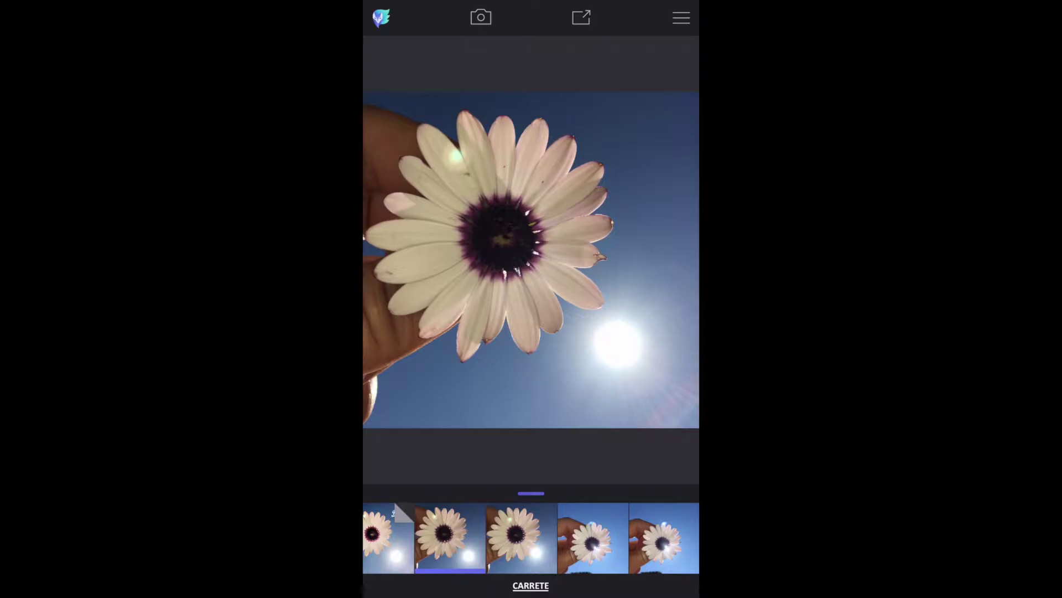
Browse other daisy thumbnails, settle back on the backlit shot, and show the tool categories
drag(636, 537, 420, 537)
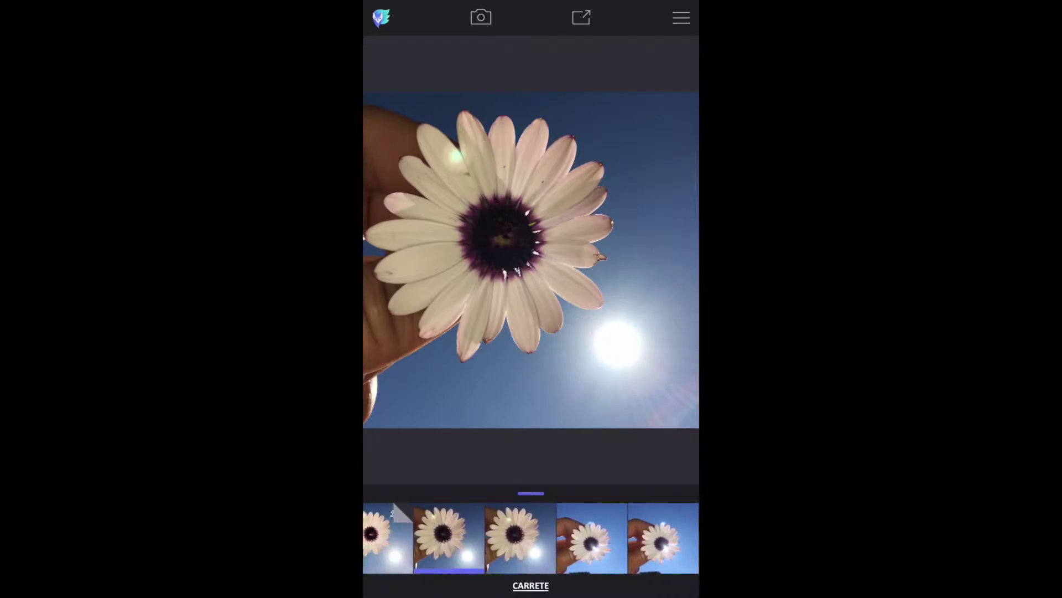
drag(636, 537, 420, 536)
drag(531, 537, 540, 537)
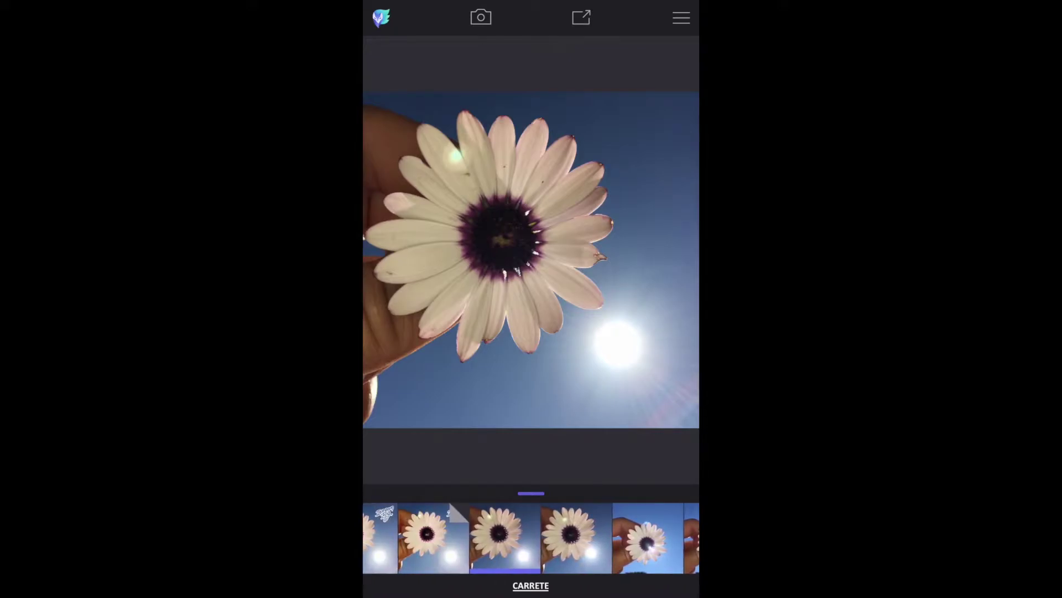
click(568, 537)
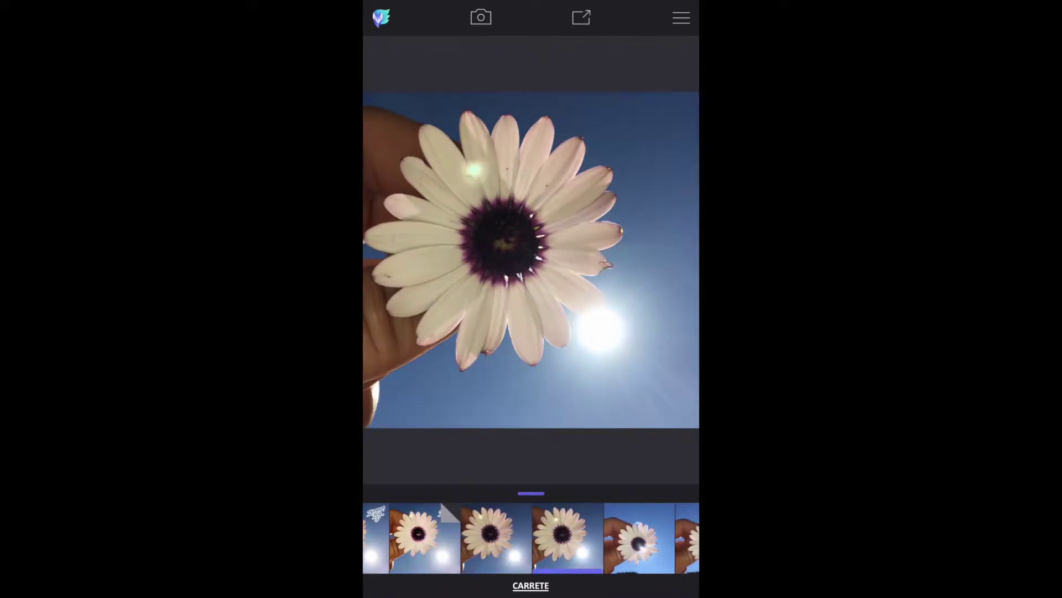
click(497, 536)
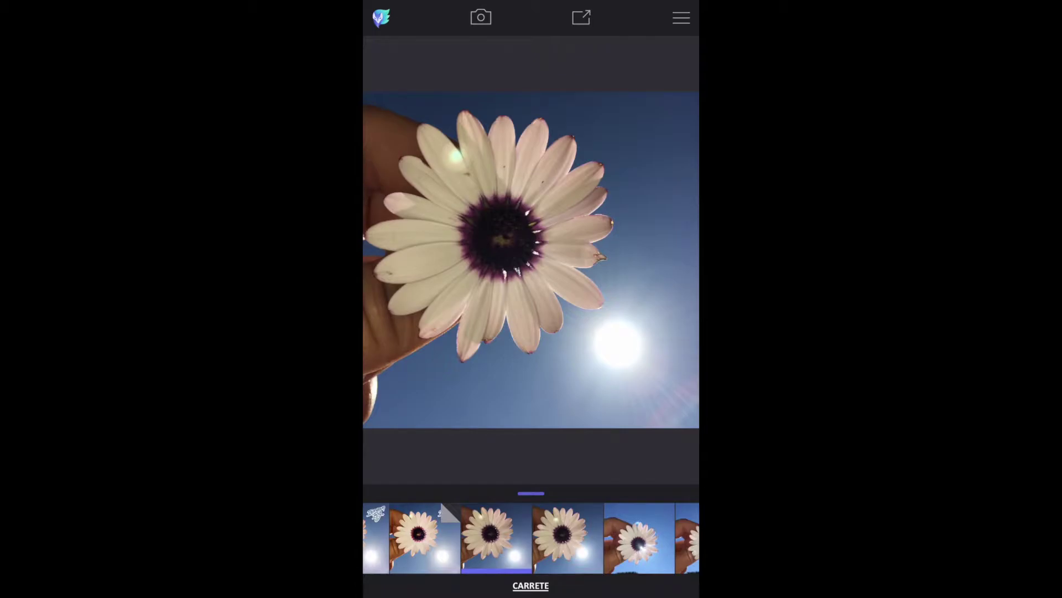
click(681, 18)
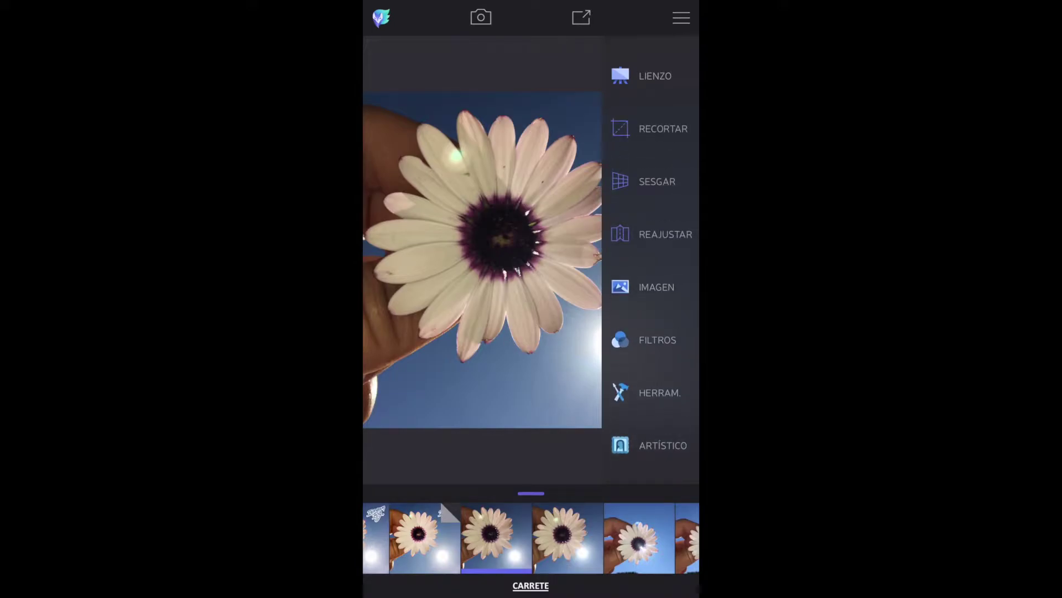
click(663, 129)
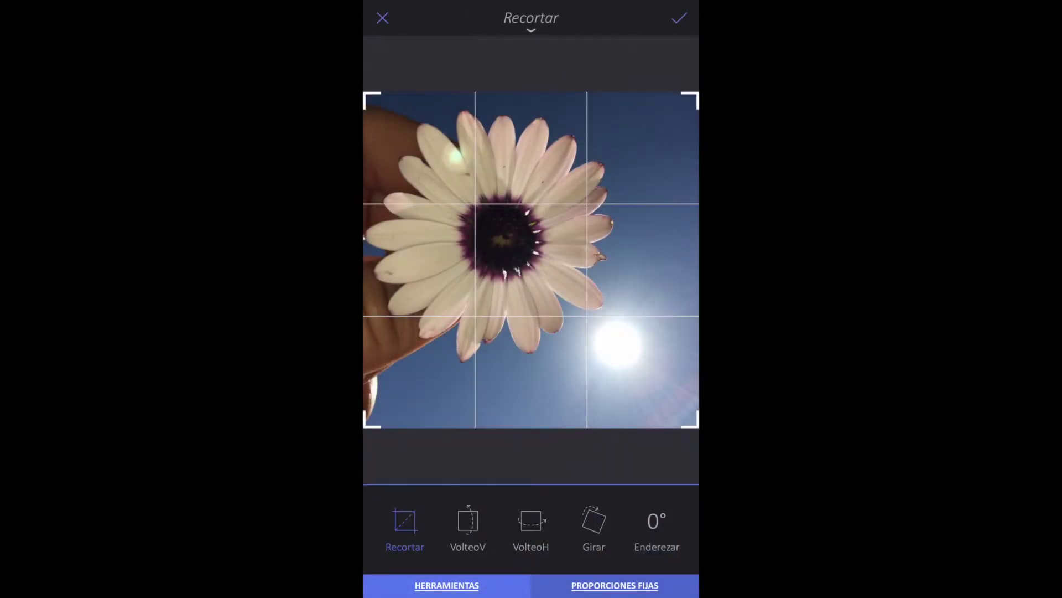
click(614, 585)
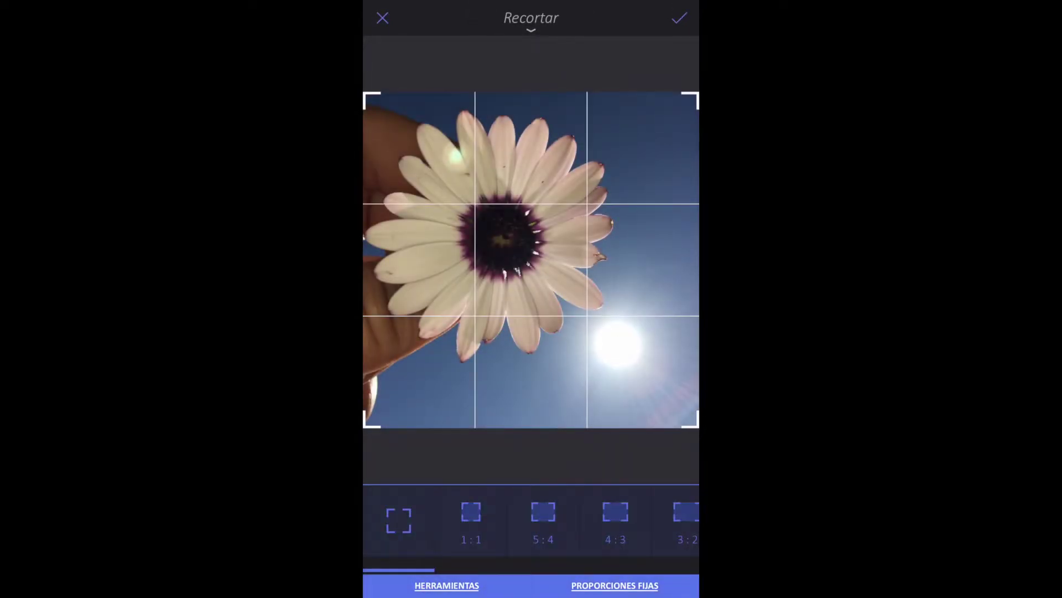
click(447, 585)
click(615, 585)
click(447, 585)
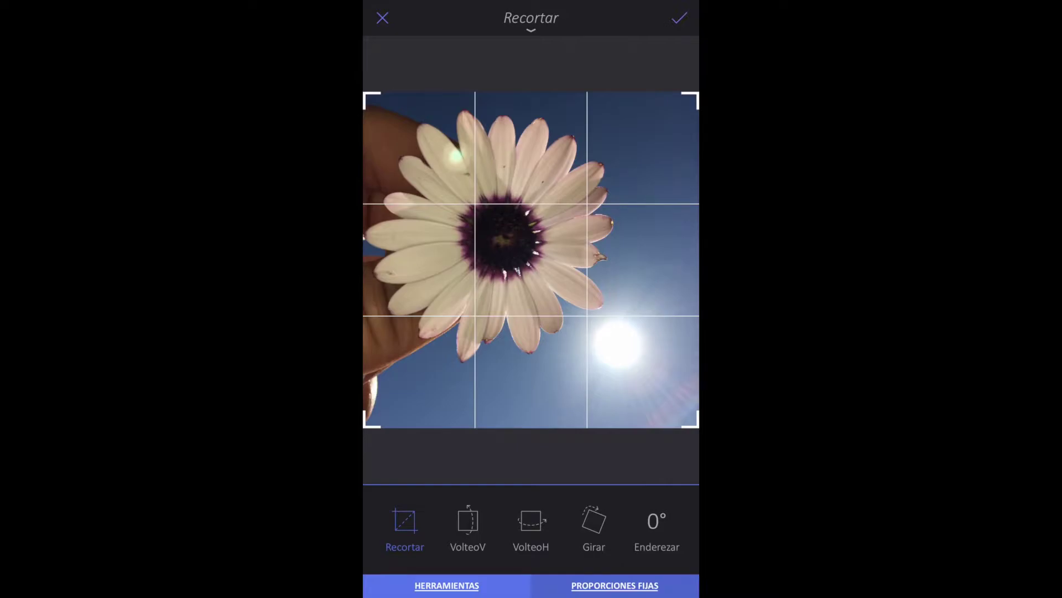
click(615, 585)
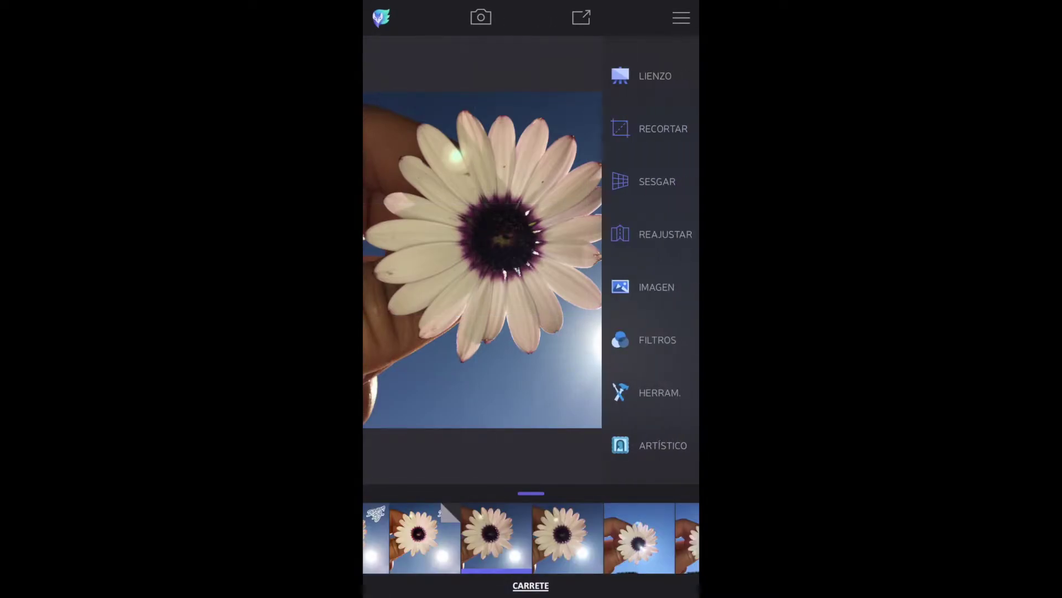
Test horizontal skew amounts, reset skew to 0 with Vertical selected, and exit the skew tool
click(657, 182)
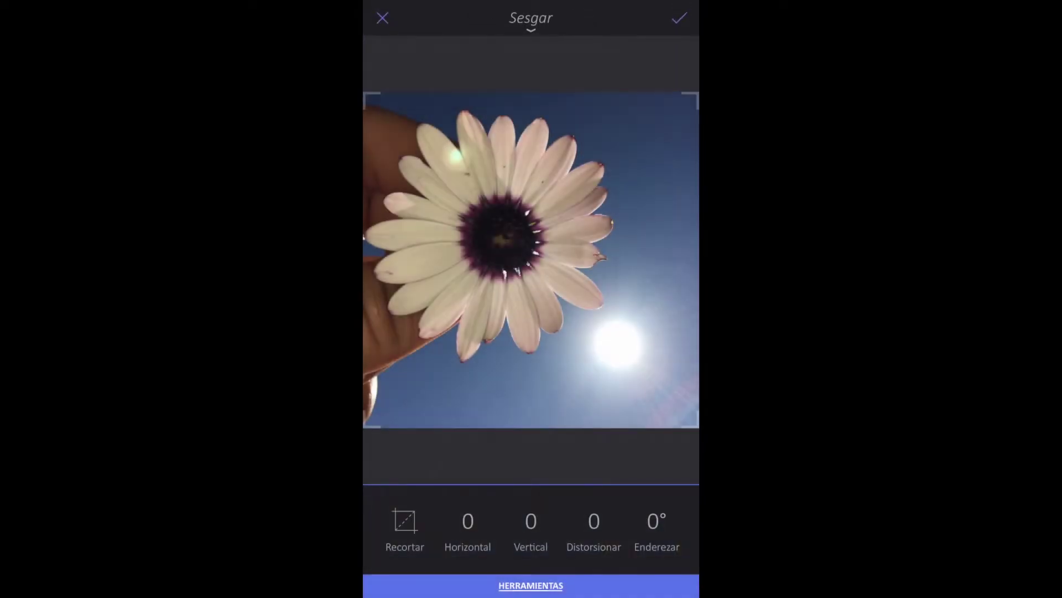
click(468, 529)
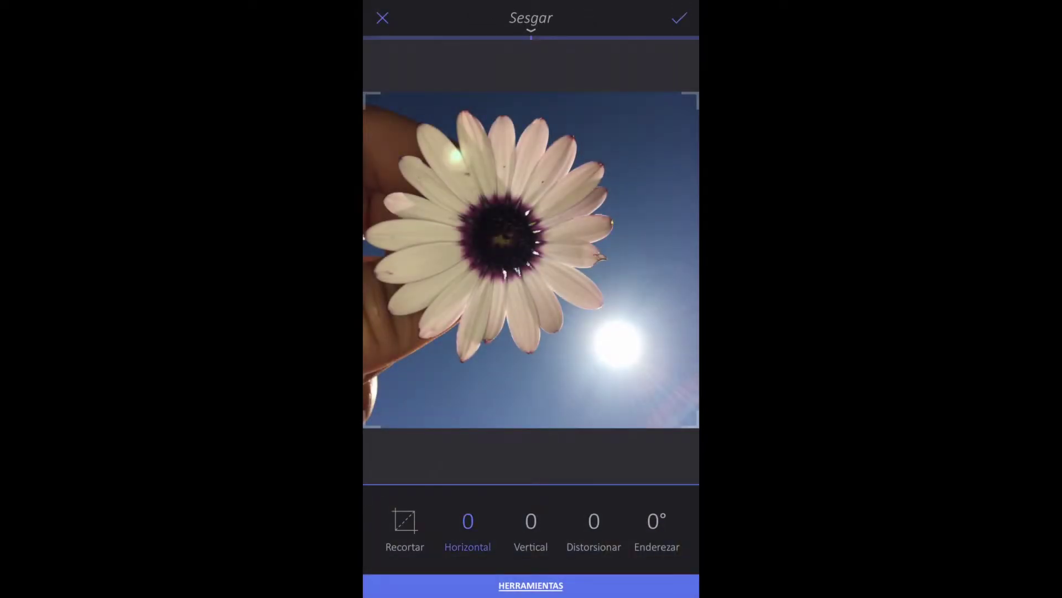
mouse_move(531, 260)
mouse_down()
mouse_move(641, 260)
mouse_move(403, 260)
mouse_move(578, 260)
mouse_move(518, 260)
mouse_move(531, 260)
mouse_move(531, 308)
mouse_move(531, 232)
mouse_move(531, 264)
mouse_up()
click(531, 525)
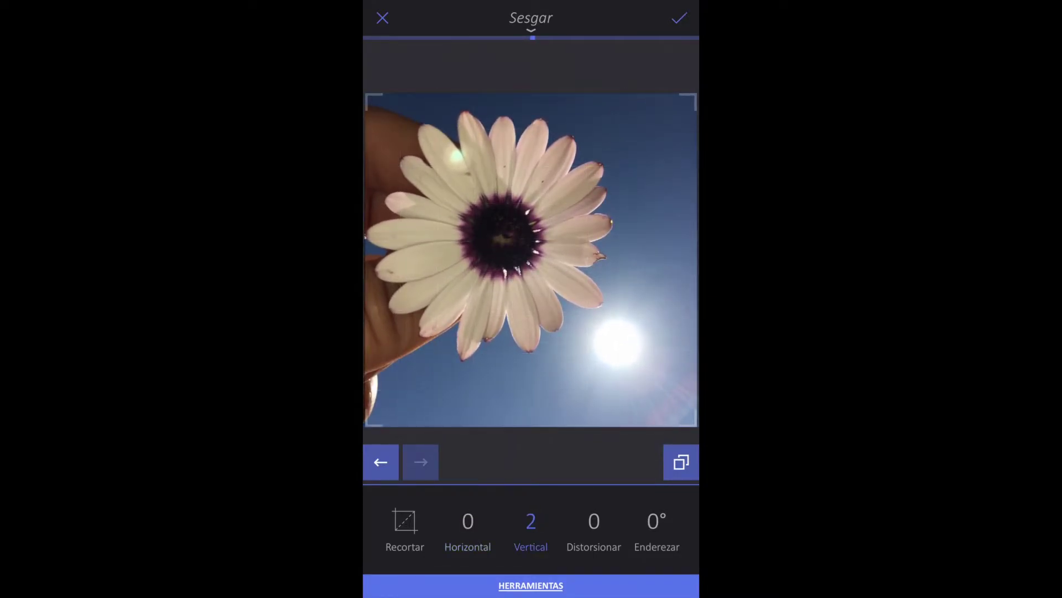
click(383, 18)
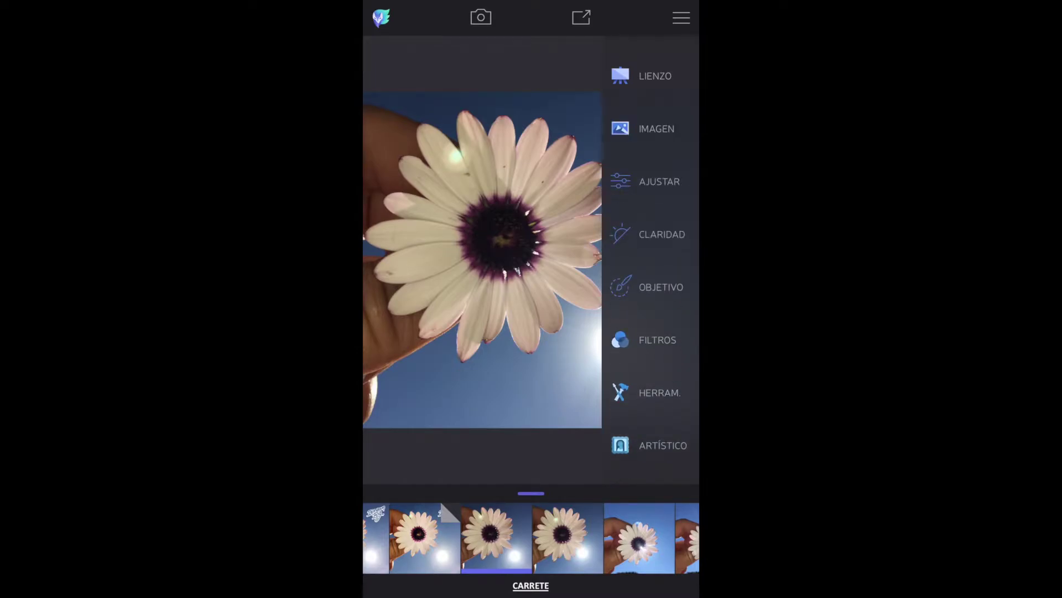
Compare the Crisp, Vivid and Contrast adjustment presets and settle on Vivid
click(658, 182)
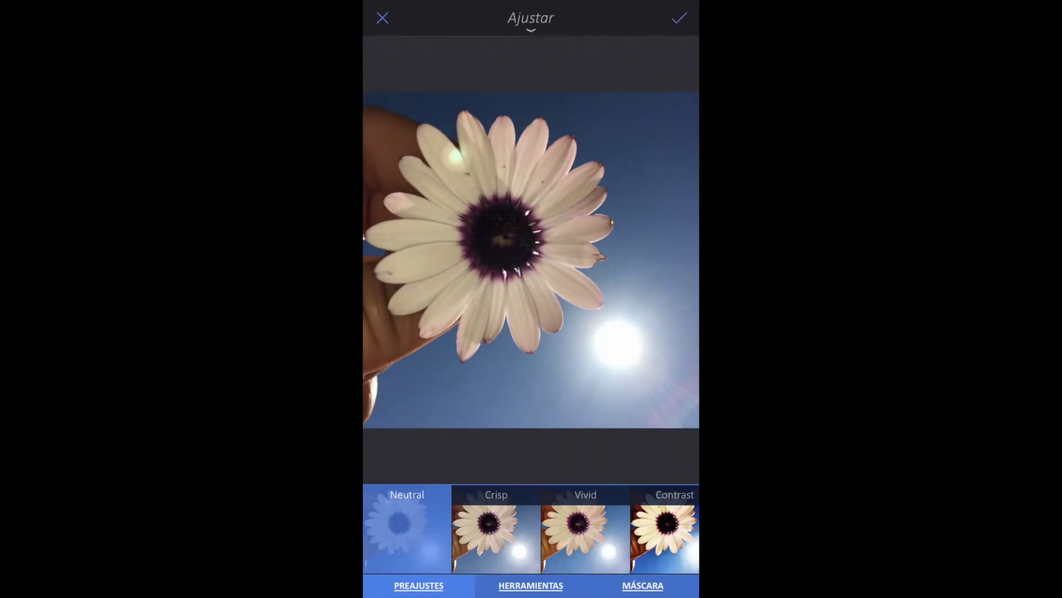
click(496, 529)
click(585, 528)
click(664, 528)
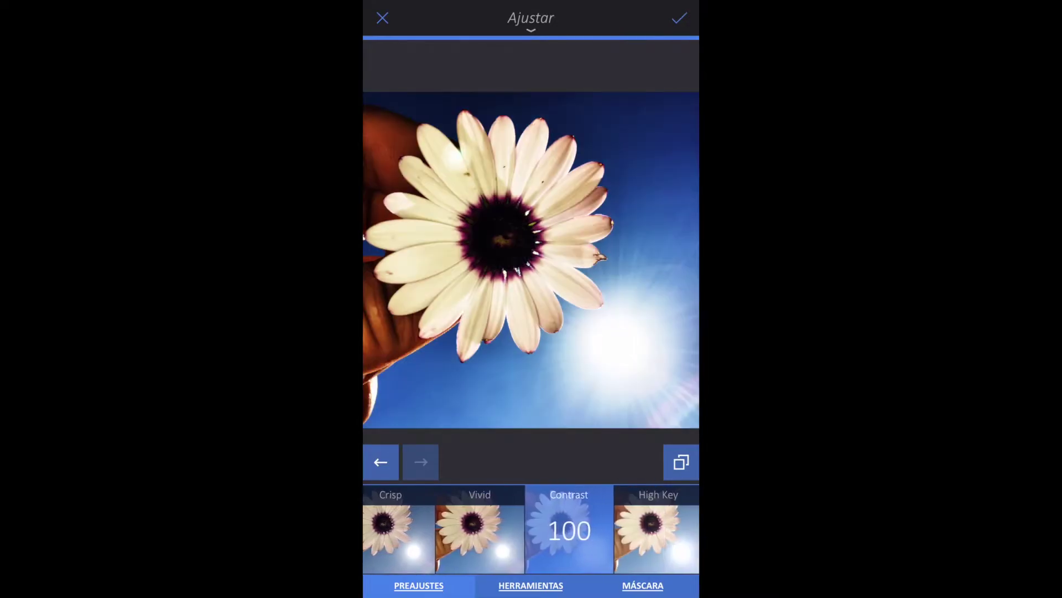
click(476, 528)
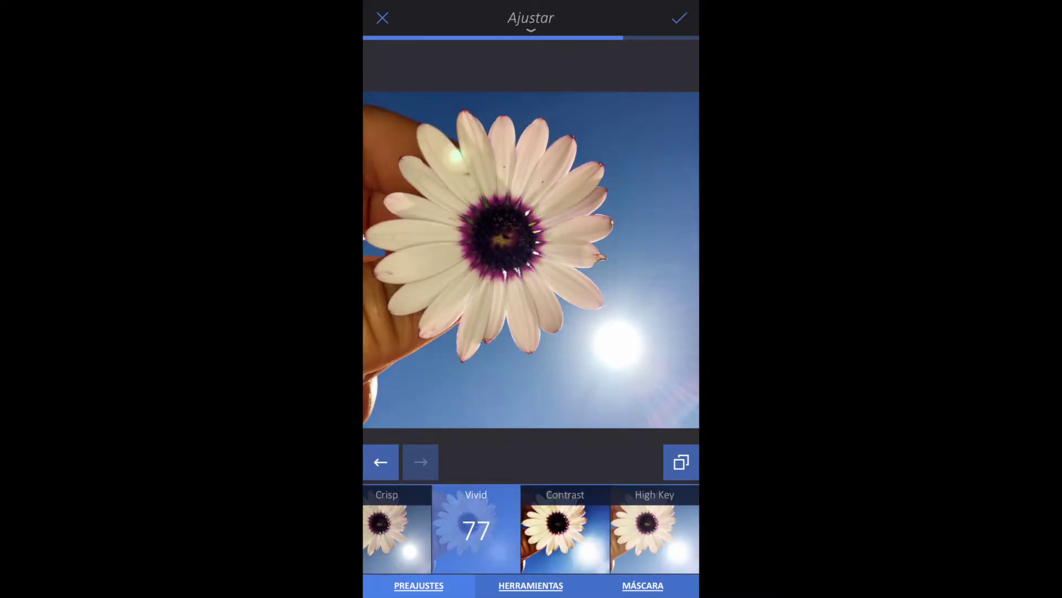
Tune the Vivid strength to 77 and confirm the adjustment
mouse_move(531, 261)
mouse_down()
mouse_move(367, 260)
mouse_move(549, 260)
mouse_up()
mouse_move(618, 260)
mouse_down()
mouse_move(451, 260)
mouse_move(639, 260)
mouse_move(514, 260)
mouse_move(605, 260)
mouse_up()
click(381, 462)
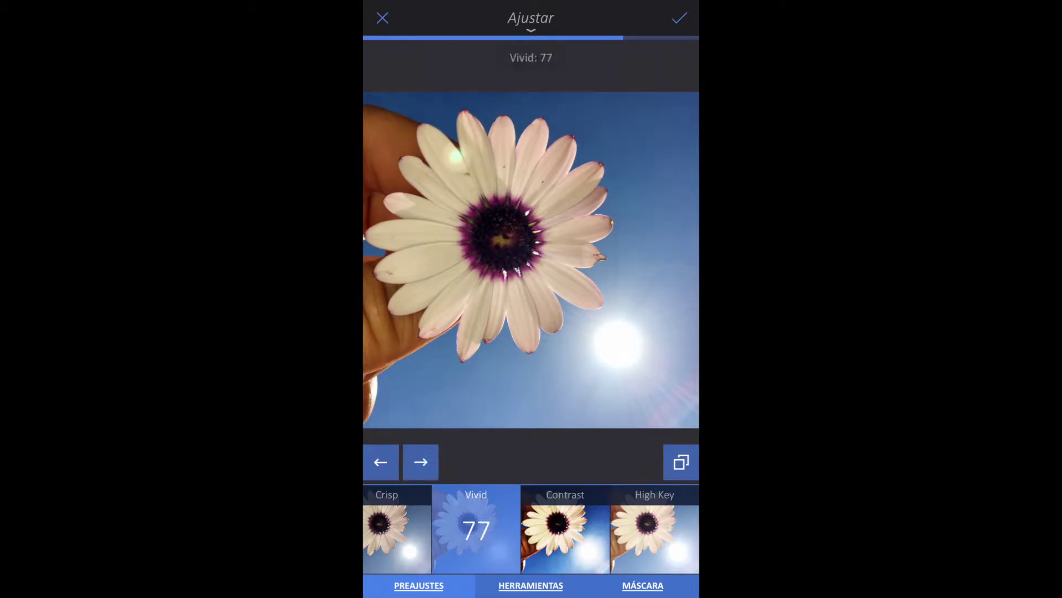
click(421, 462)
click(381, 462)
click(679, 18)
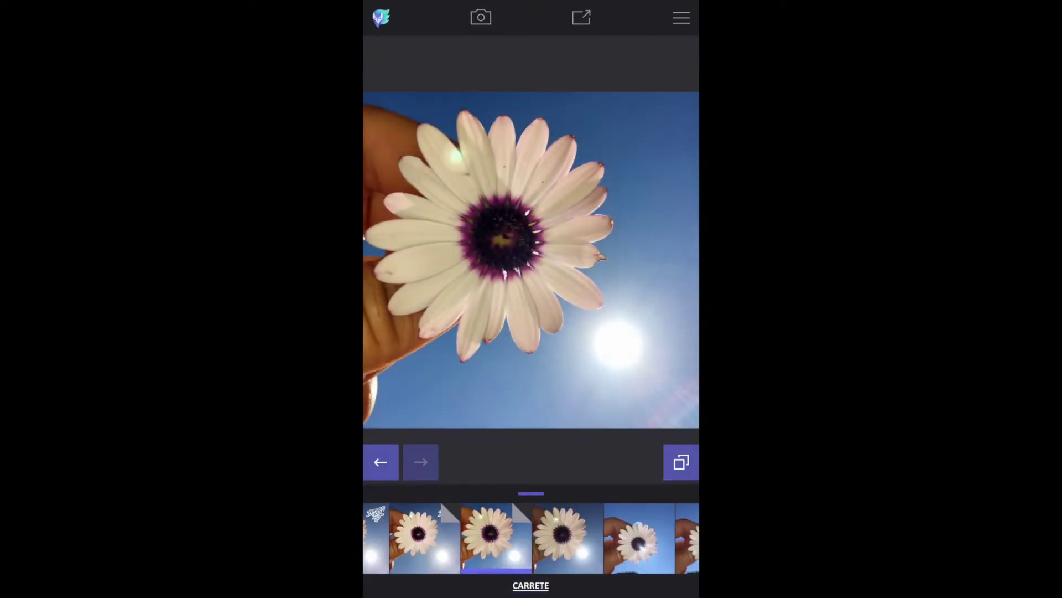
Compare the Vivid boost with the original twice, keep it, and reopen the Adjust presets
click(381, 462)
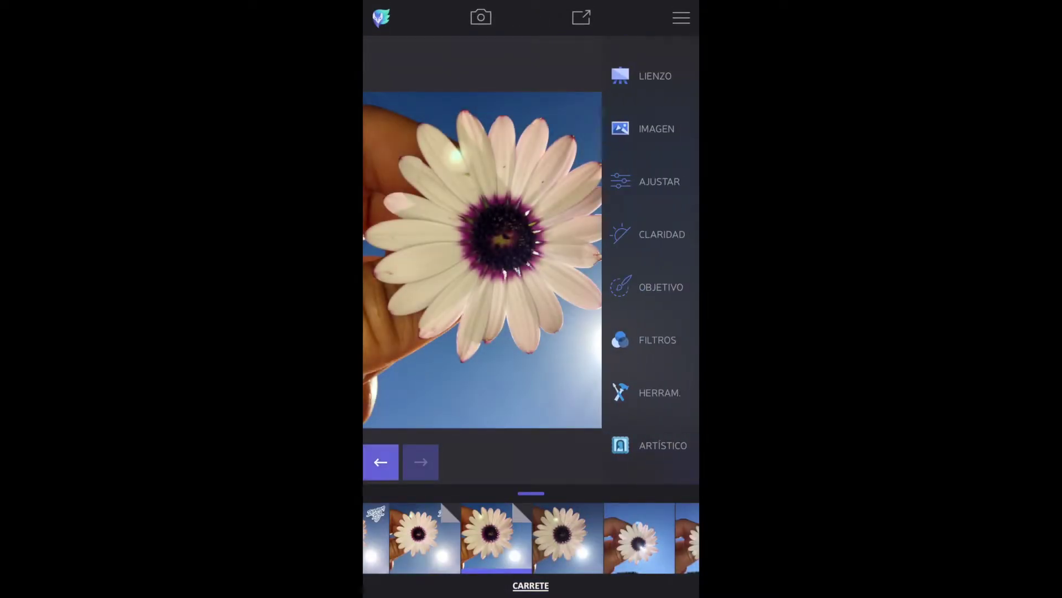
click(420, 462)
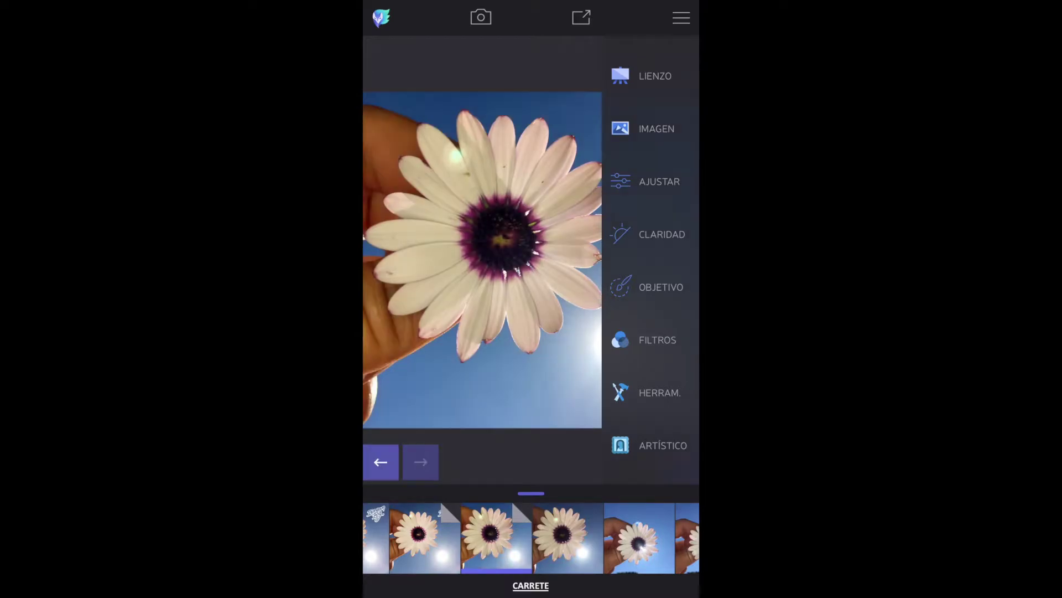
click(381, 462)
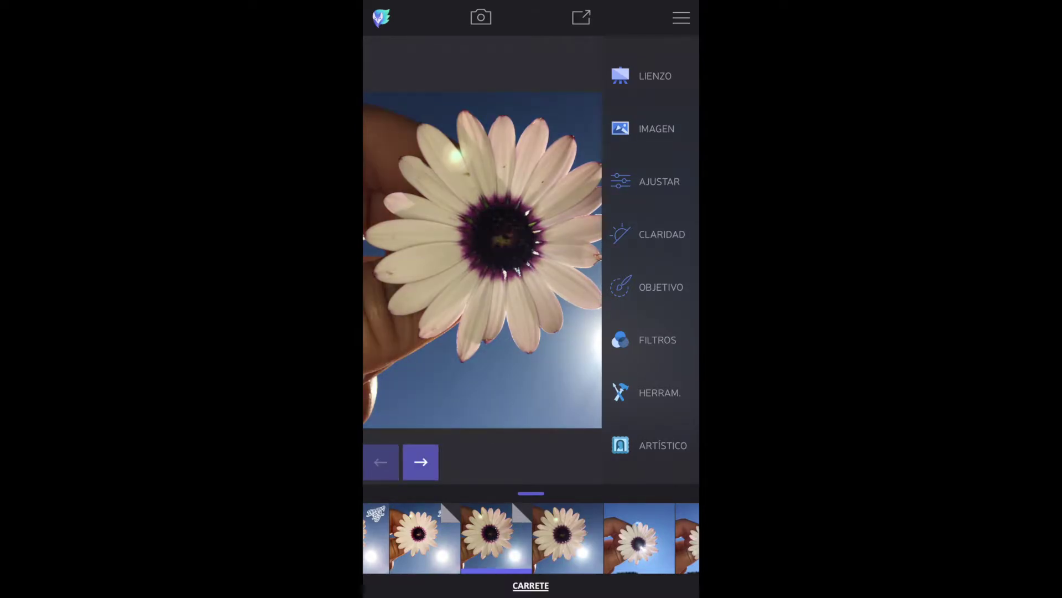
click(420, 462)
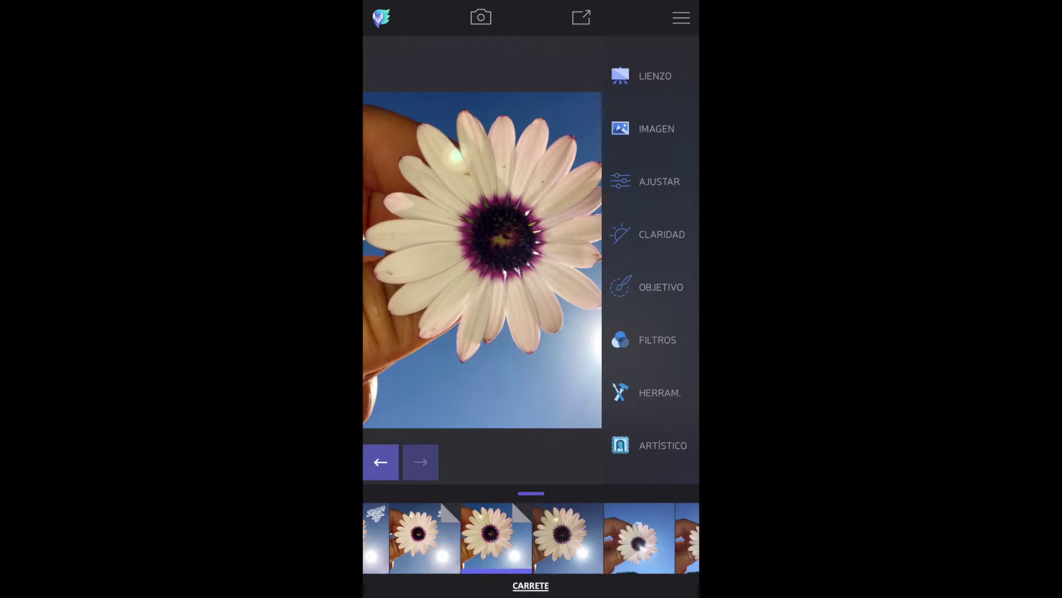
click(658, 181)
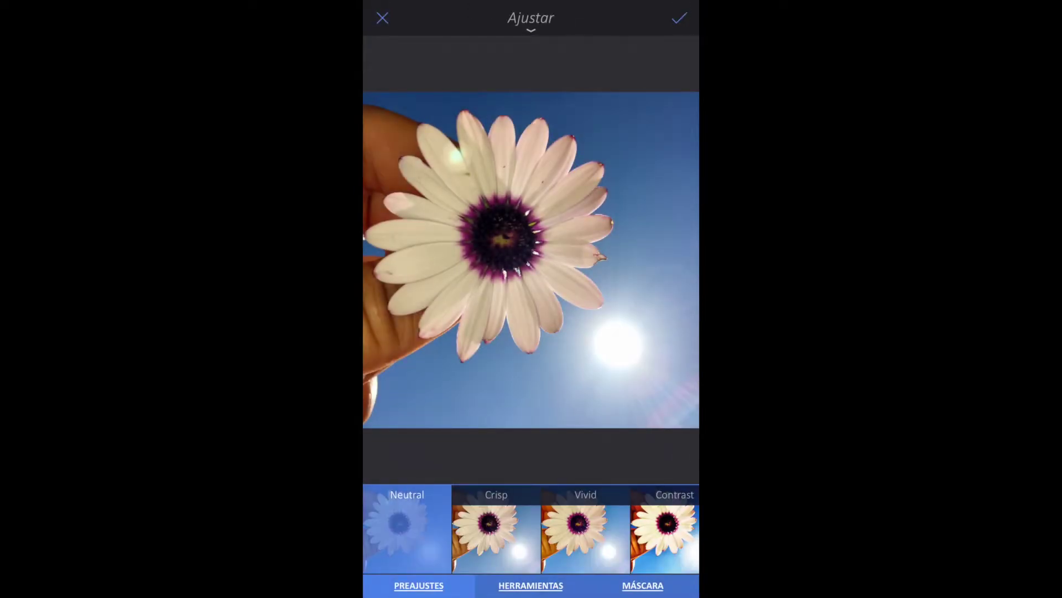
Show Adjust's Basic light settings, all at 0, and select the Brightness slider
click(531, 586)
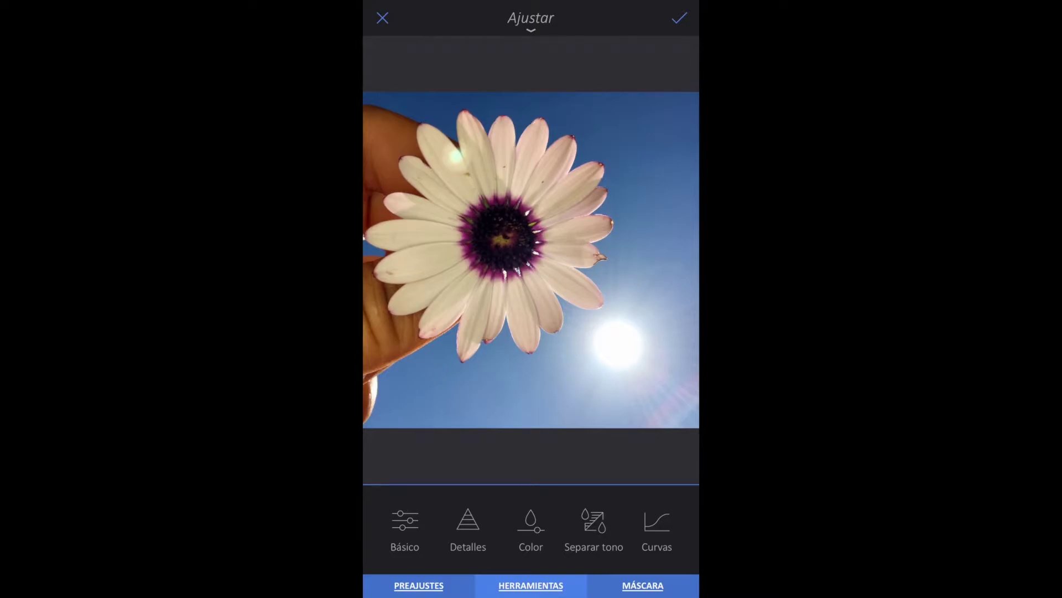
click(405, 526)
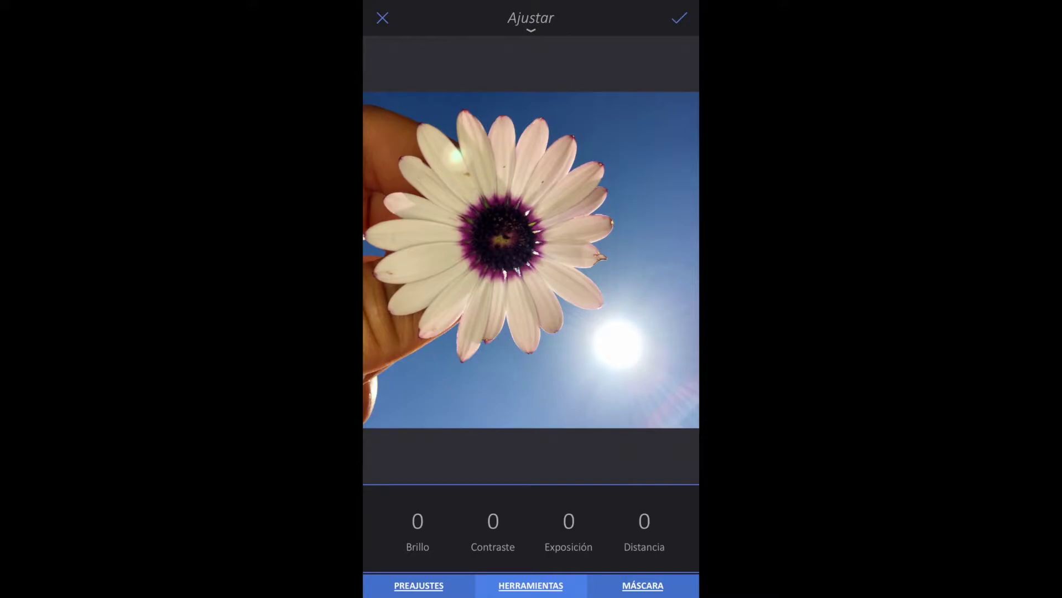
click(642, 585)
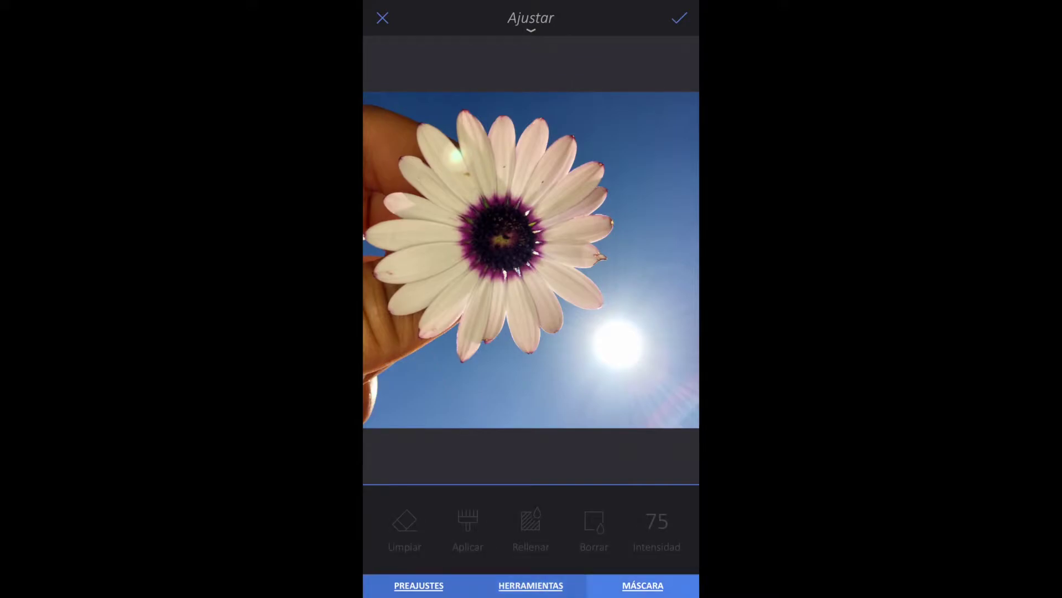
click(530, 585)
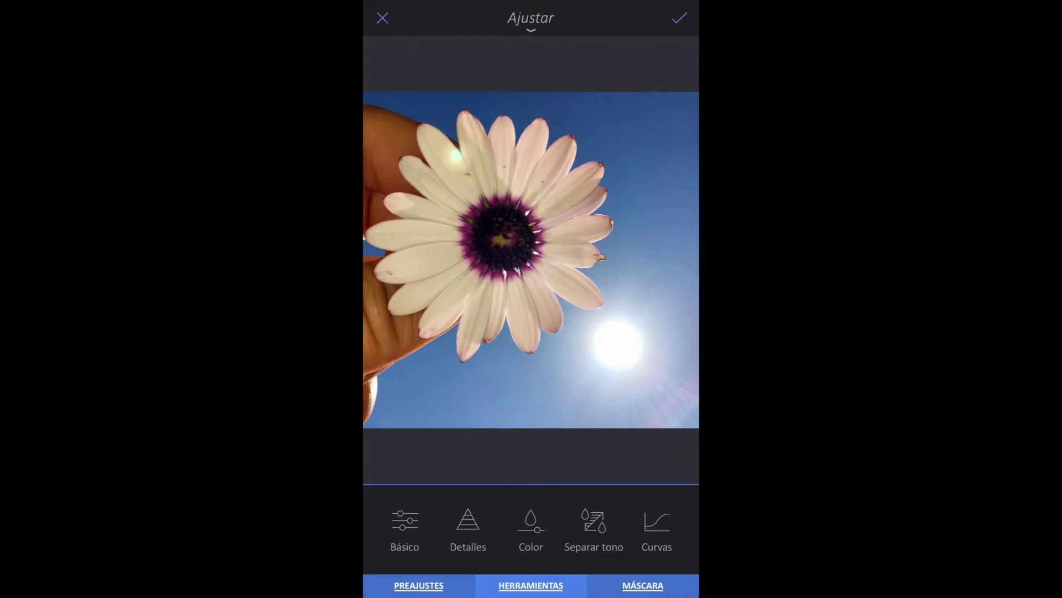
click(404, 528)
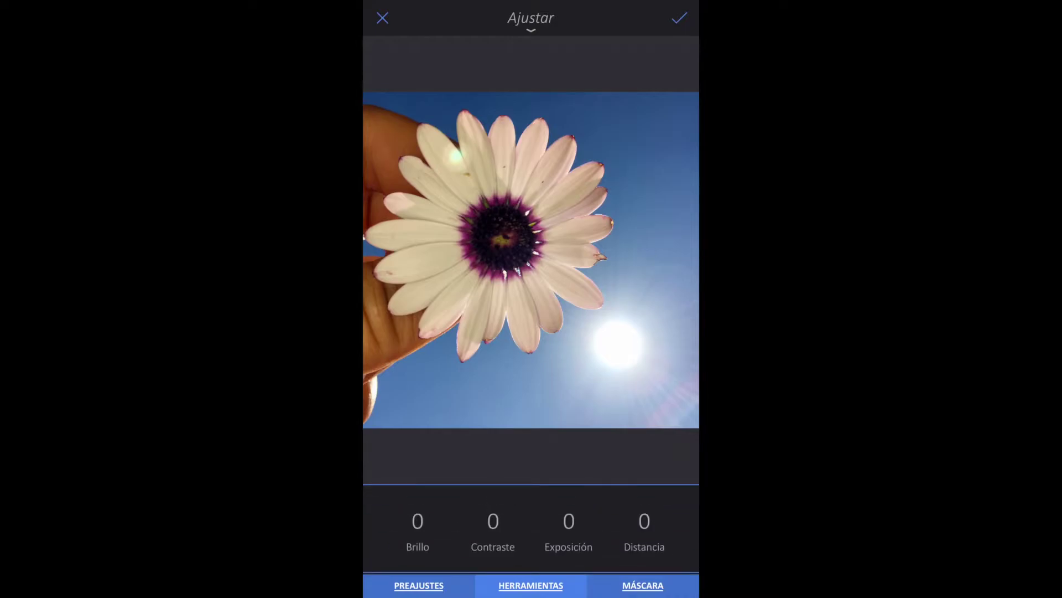
click(418, 532)
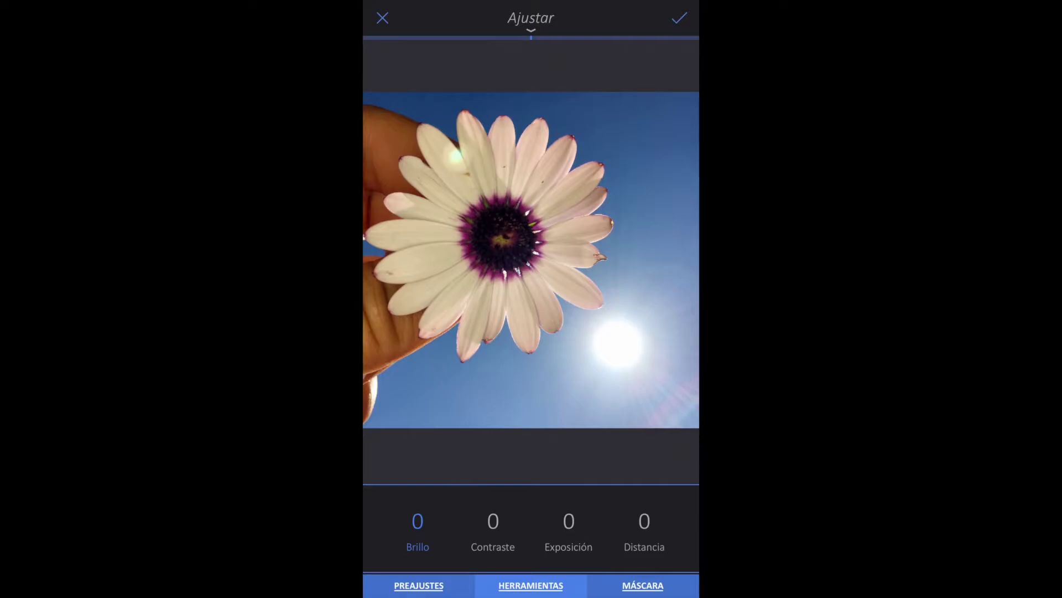
Set brightness to 58 and begin painting it onto the daisy's petals with the mask
mouse_move(498, 260)
mouse_down()
mouse_move(667, 260)
mouse_move(596, 260)
mouse_up()
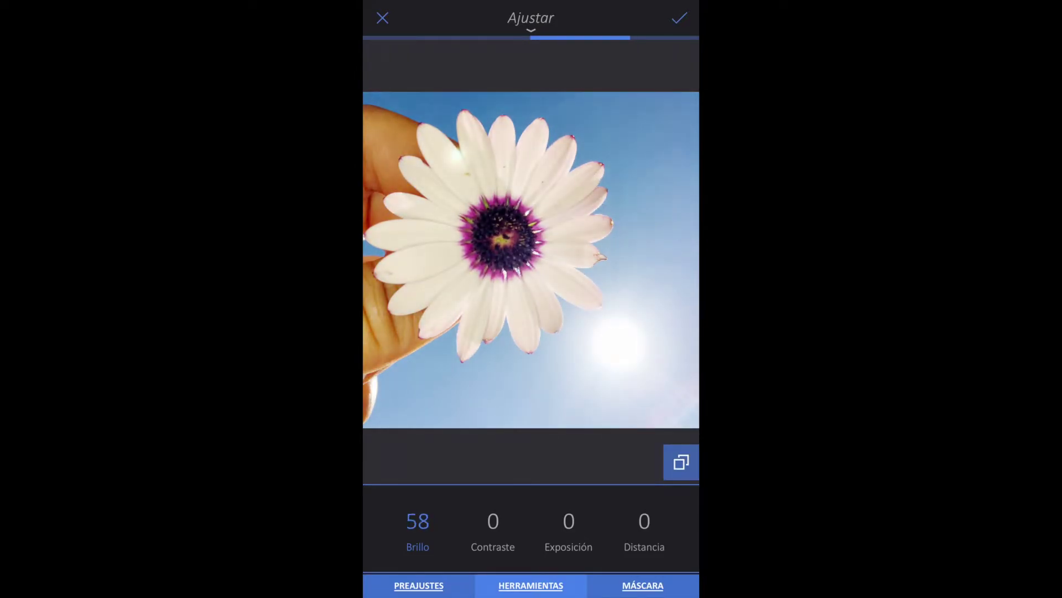
click(643, 585)
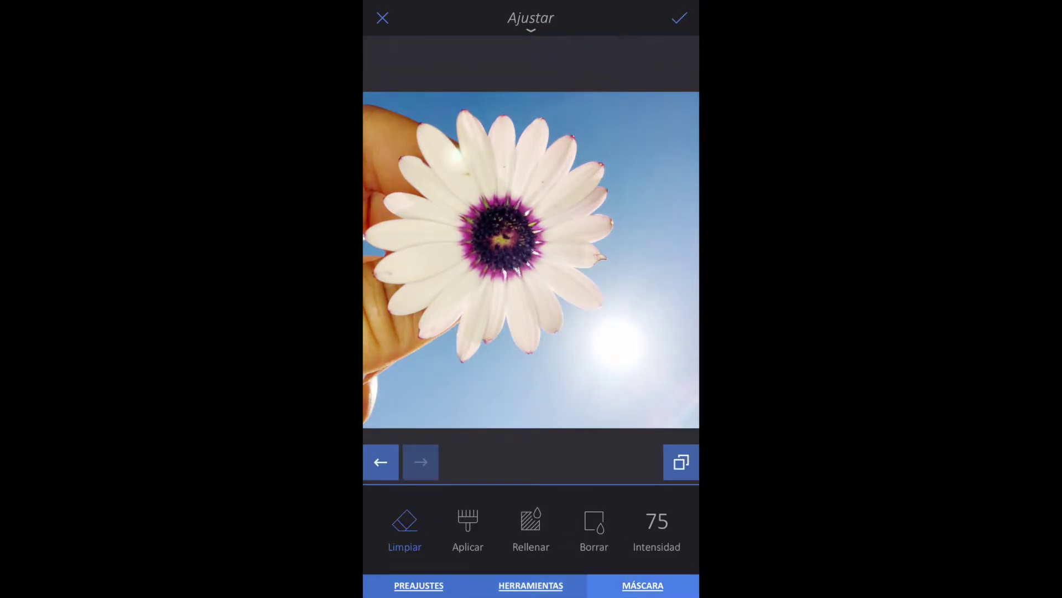
click(468, 529)
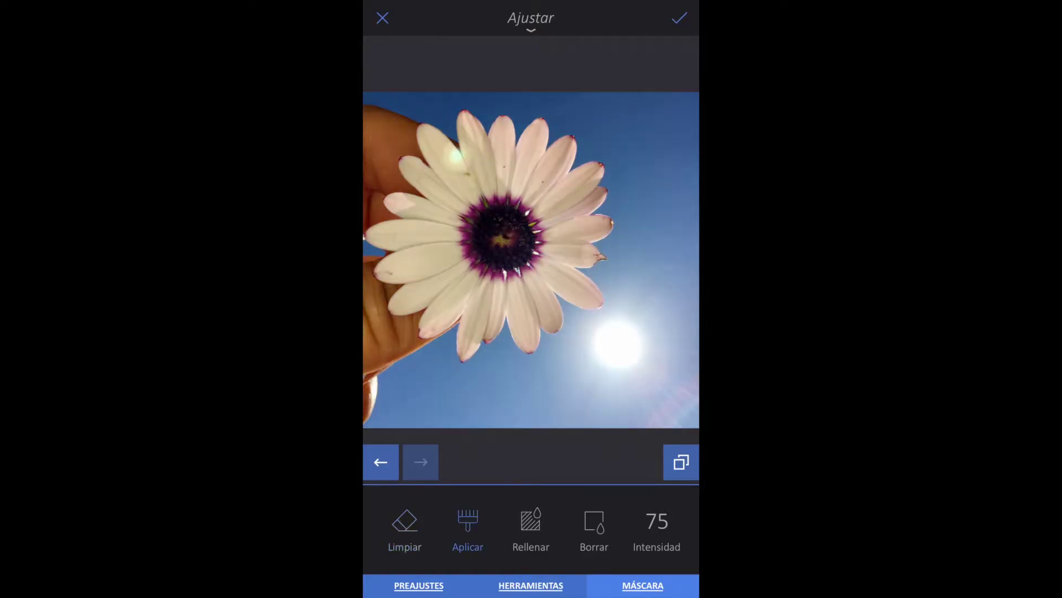
mouse_move(442, 144)
mouse_down()
mouse_move(553, 243)
mouse_move(459, 166)
mouse_move(531, 310)
mouse_move(570, 222)
mouse_up()
drag(431, 166, 410, 298)
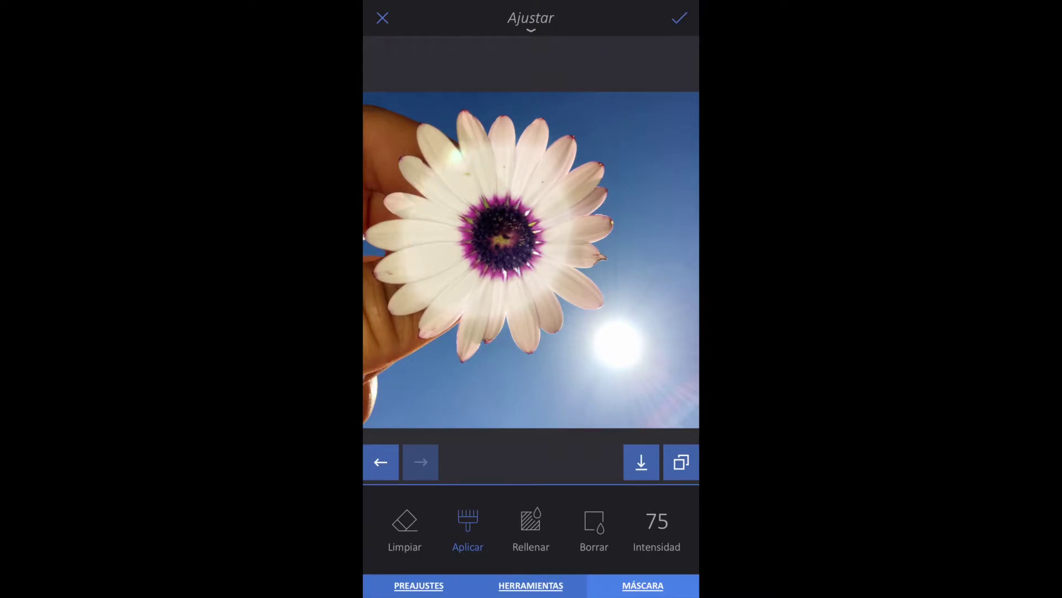
mouse_move(404, 199)
mouse_down()
mouse_move(399, 310)
mouse_move(426, 171)
mouse_move(487, 122)
mouse_up()
mouse_move(553, 150)
mouse_down()
mouse_move(603, 254)
mouse_move(554, 304)
mouse_move(454, 343)
mouse_up()
Paint the brightening over the remaining left, upper and upper-right petals
drag(526, 348, 388, 282)
drag(382, 199, 384, 293)
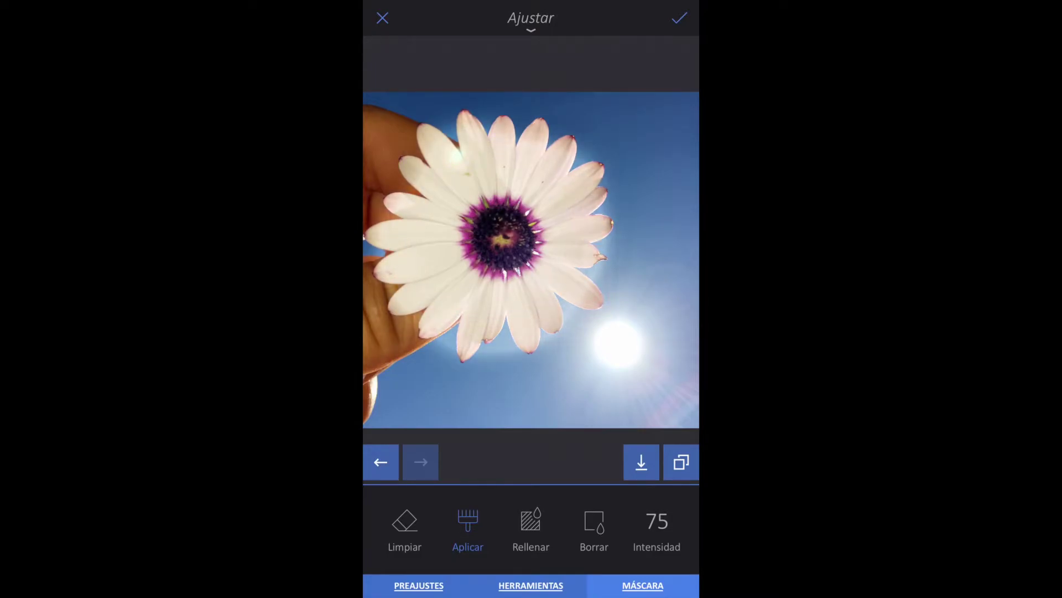
mouse_move(559, 138)
mouse_down()
mouse_move(553, 150)
mouse_move(409, 166)
mouse_move(382, 210)
mouse_up()
drag(443, 122, 382, 221)
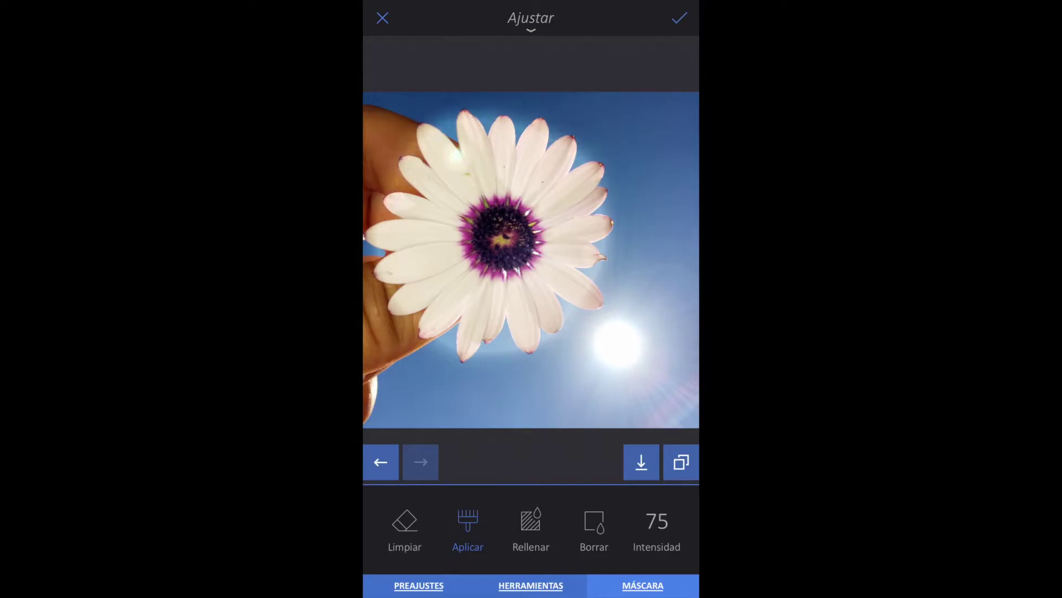
click(556, 137)
drag(581, 147, 604, 187)
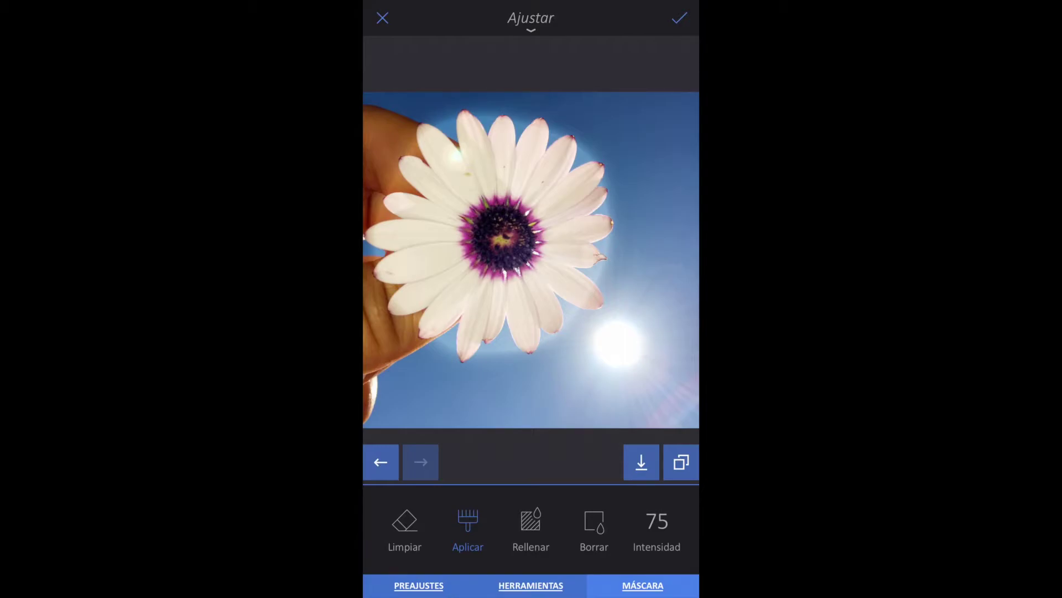
Erase the lower-right petals, clear the whole mask, and return to the adjustment tools
click(405, 528)
mouse_move(581, 332)
mouse_down()
mouse_move(565, 255)
mouse_move(532, 233)
mouse_move(487, 265)
mouse_move(481, 294)
mouse_up()
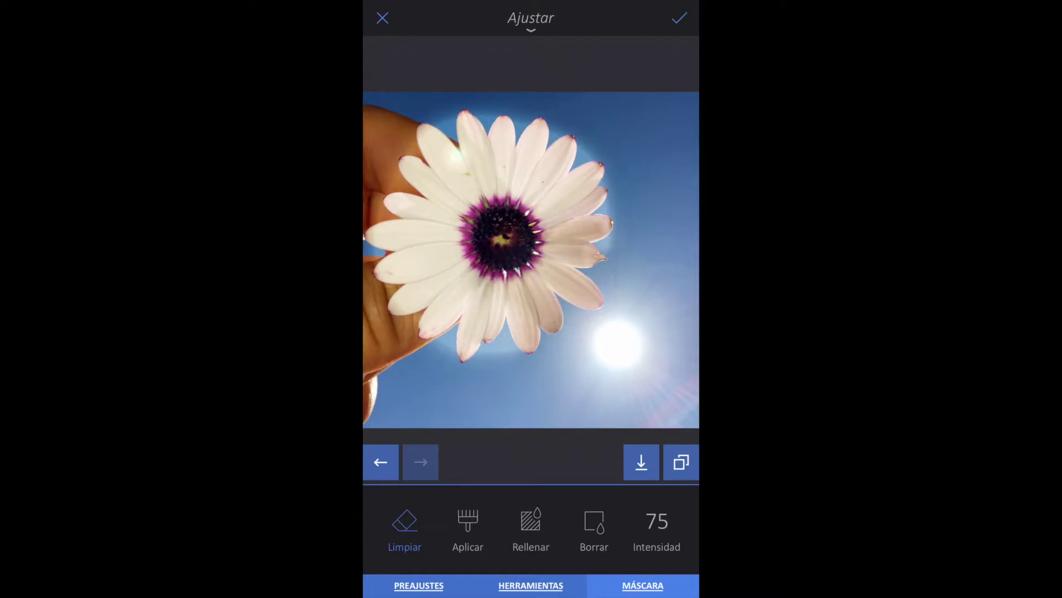
click(594, 528)
click(468, 529)
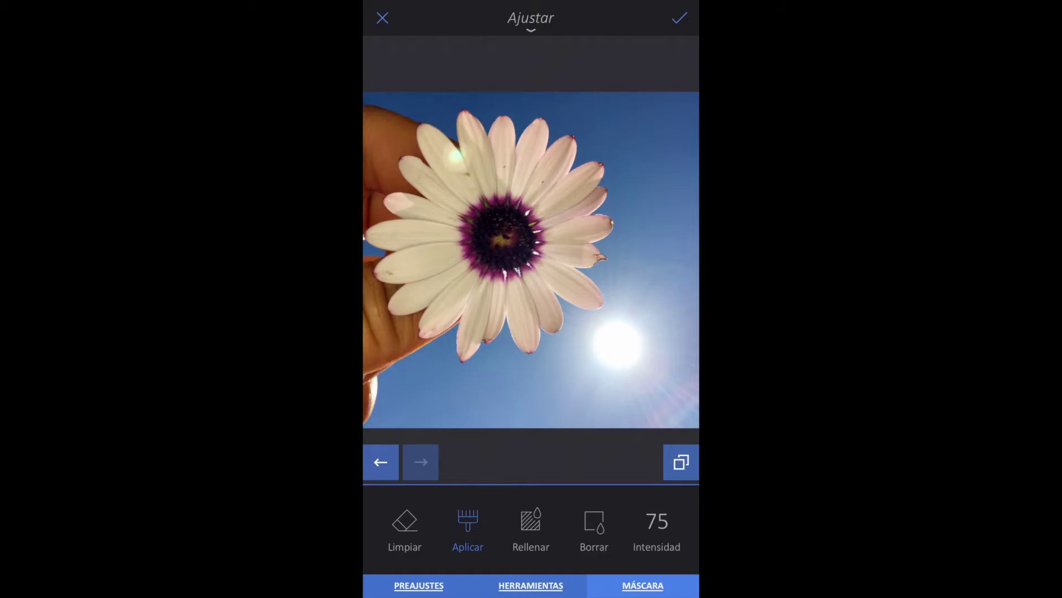
click(530, 585)
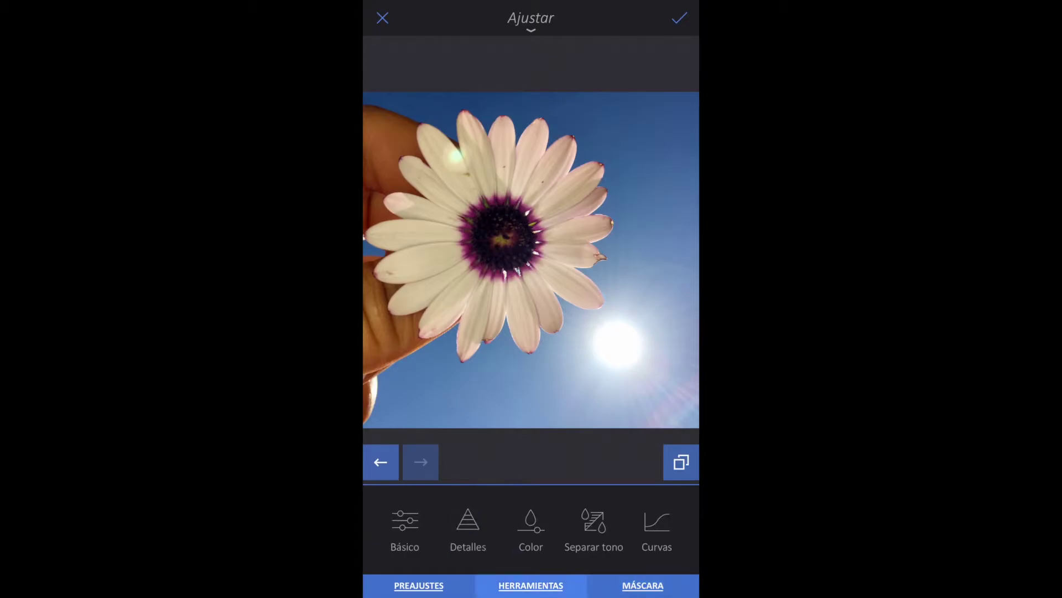
Browse the Basic, Detalles and Color adjustment categories
click(405, 528)
click(531, 584)
click(468, 529)
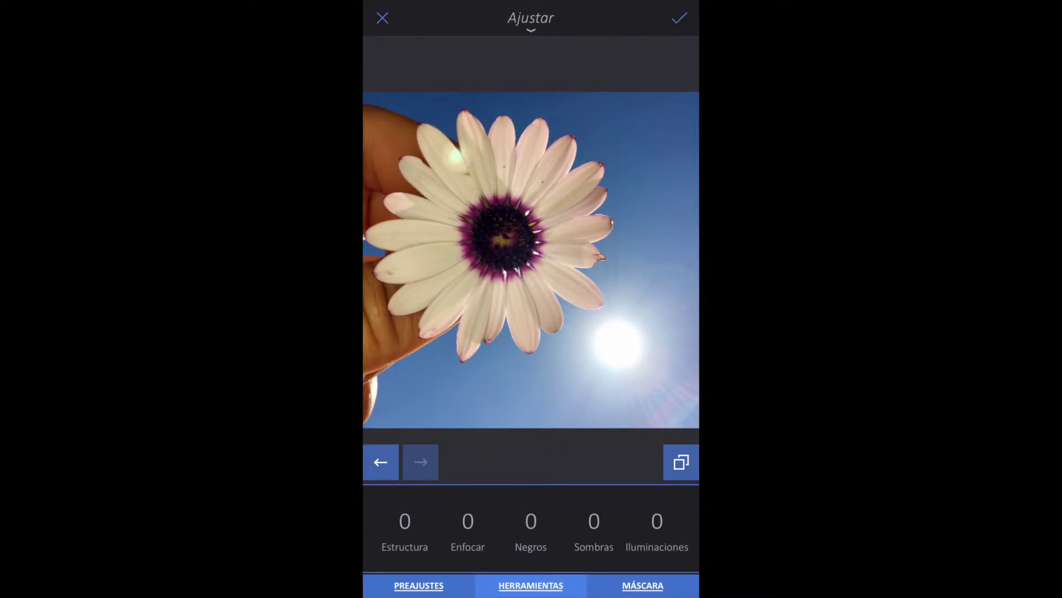
click(530, 585)
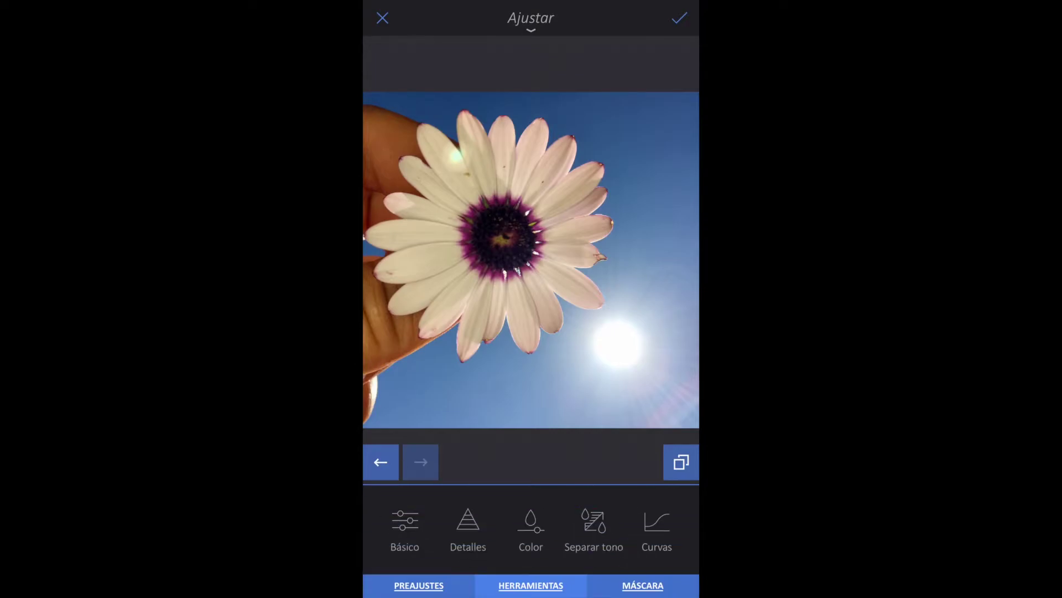
click(530, 529)
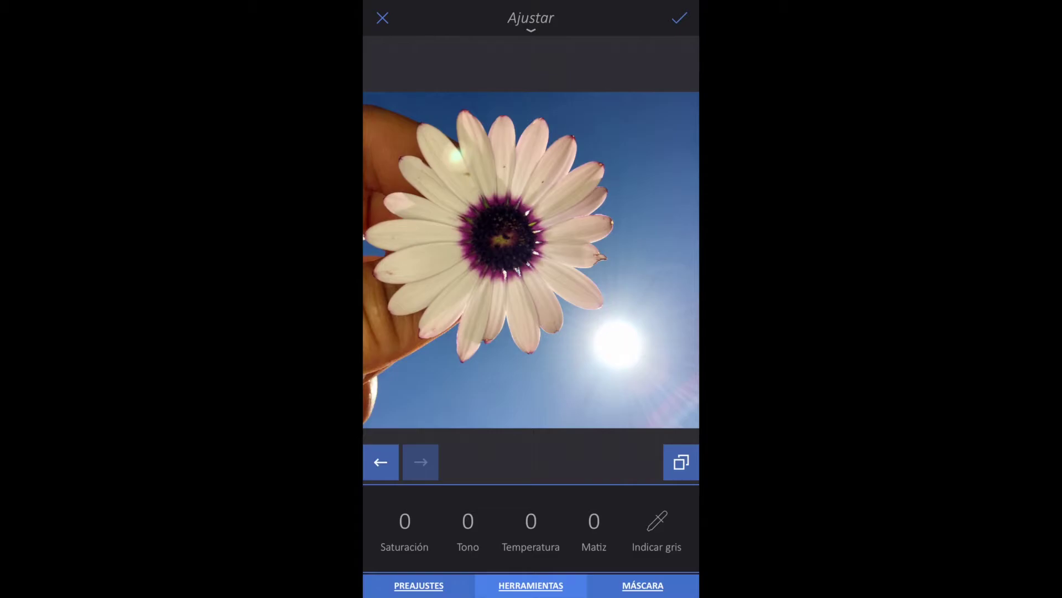
click(531, 584)
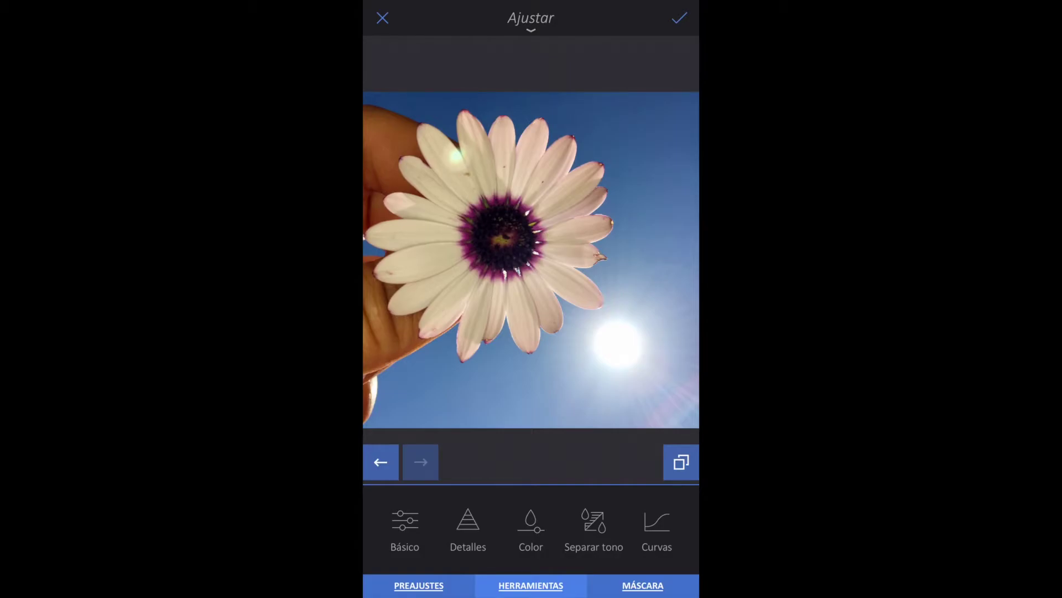
Apply the Contrast preset at 100, compare it with the original, then discard the Adjust edit
click(419, 584)
click(665, 529)
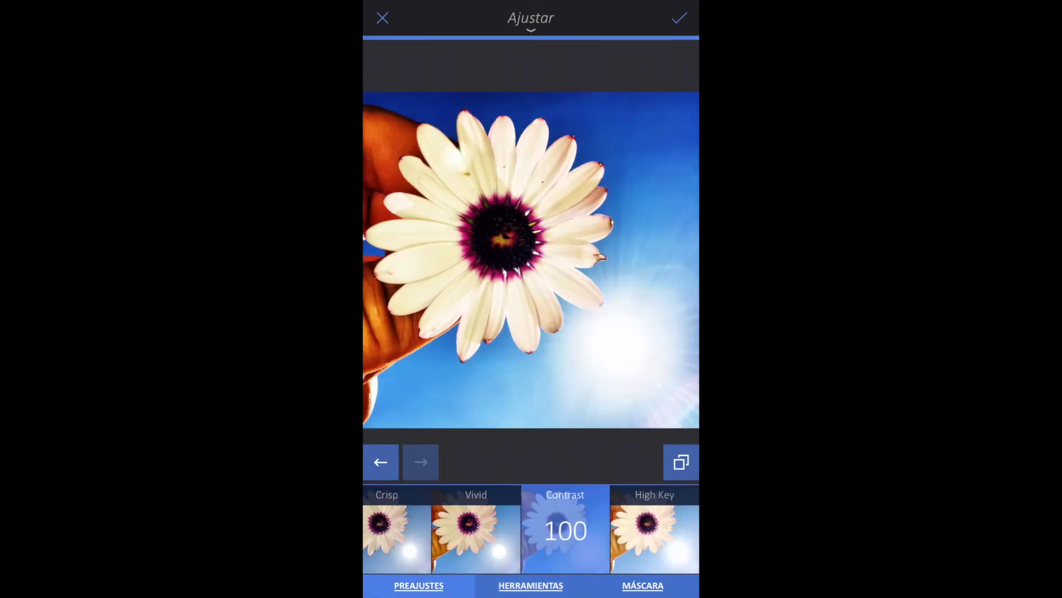
click(681, 462)
click(681, 461)
click(681, 461)
click(681, 462)
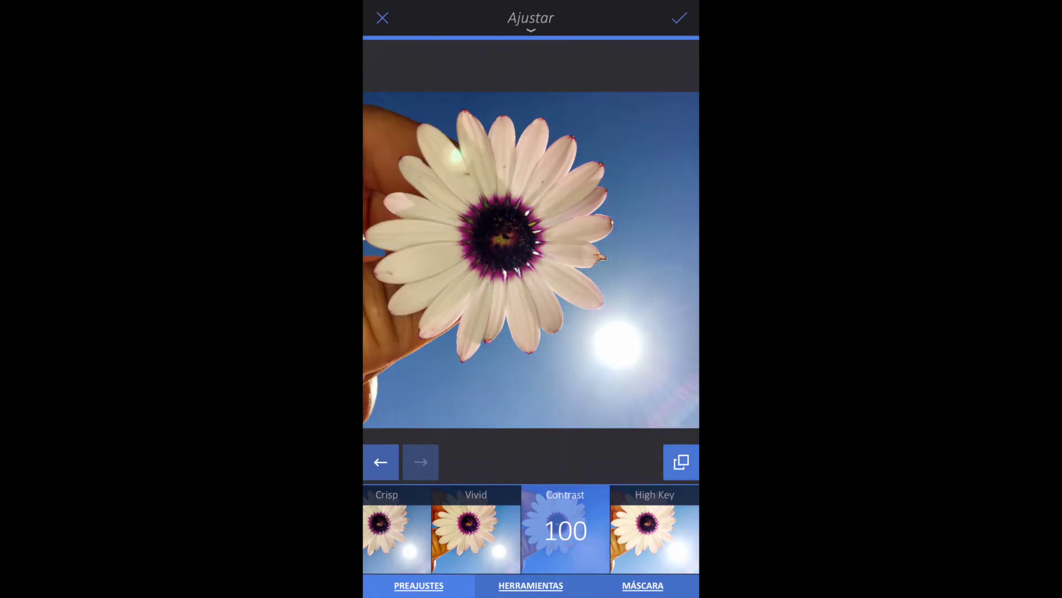
click(682, 461)
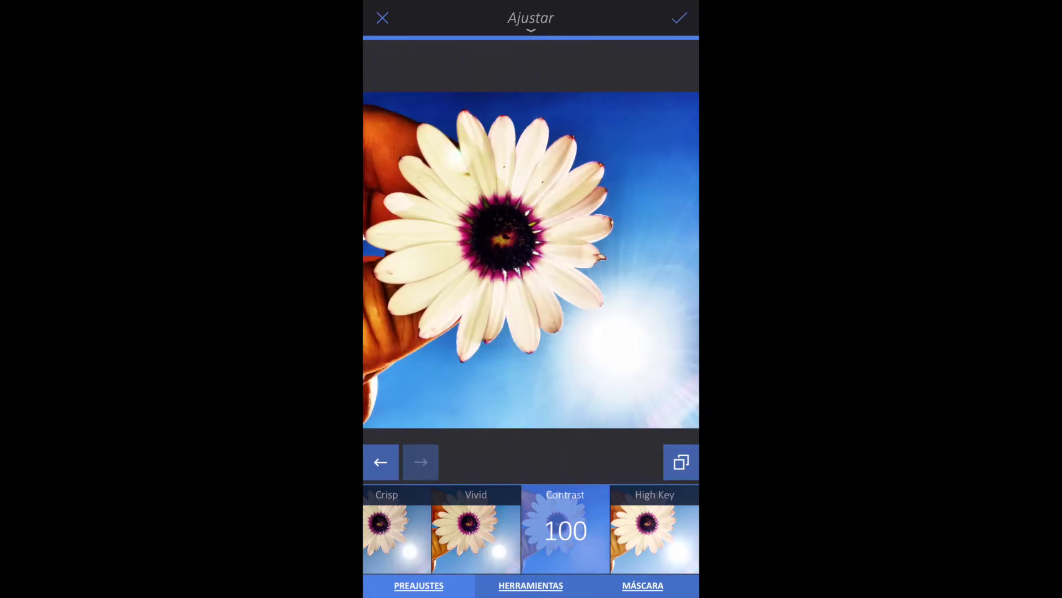
click(681, 462)
click(681, 461)
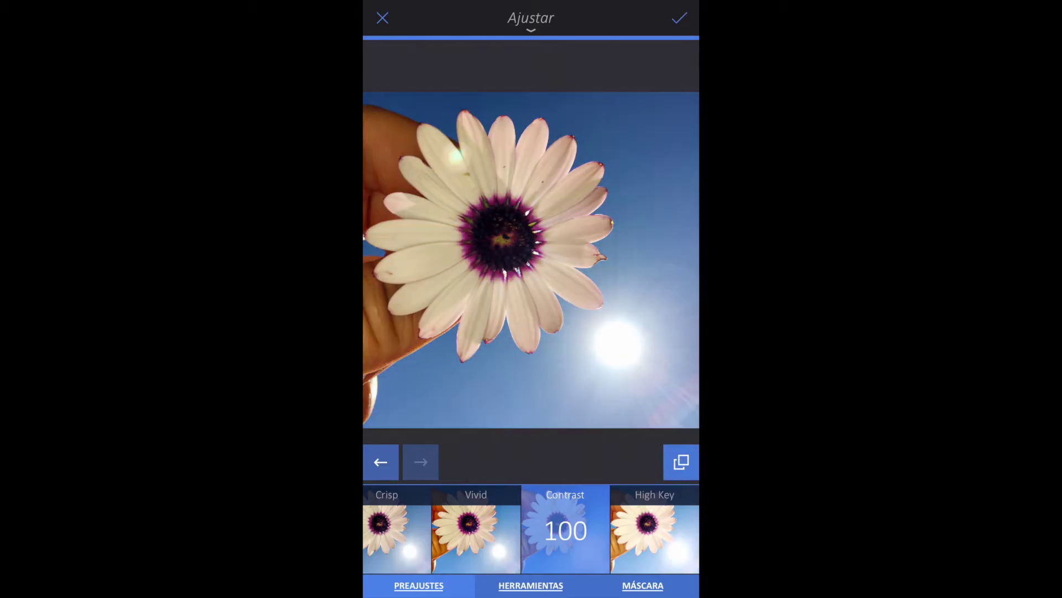
click(382, 18)
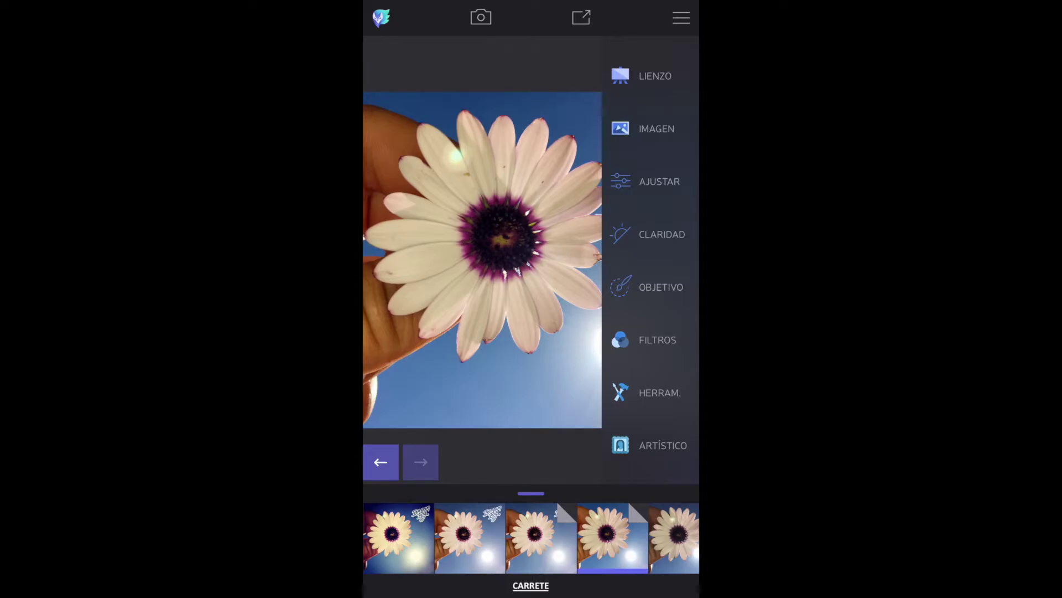
Try Aclarar and Contrastar, settle on Enfocar (Enfocar 75, Detalles 15), then close Clarity
click(662, 234)
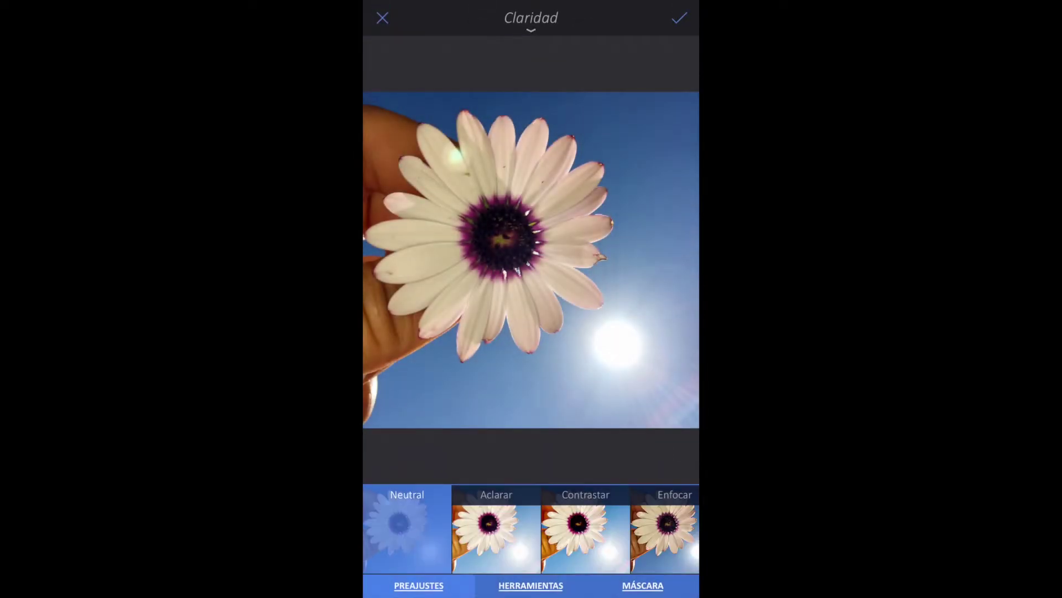
click(496, 529)
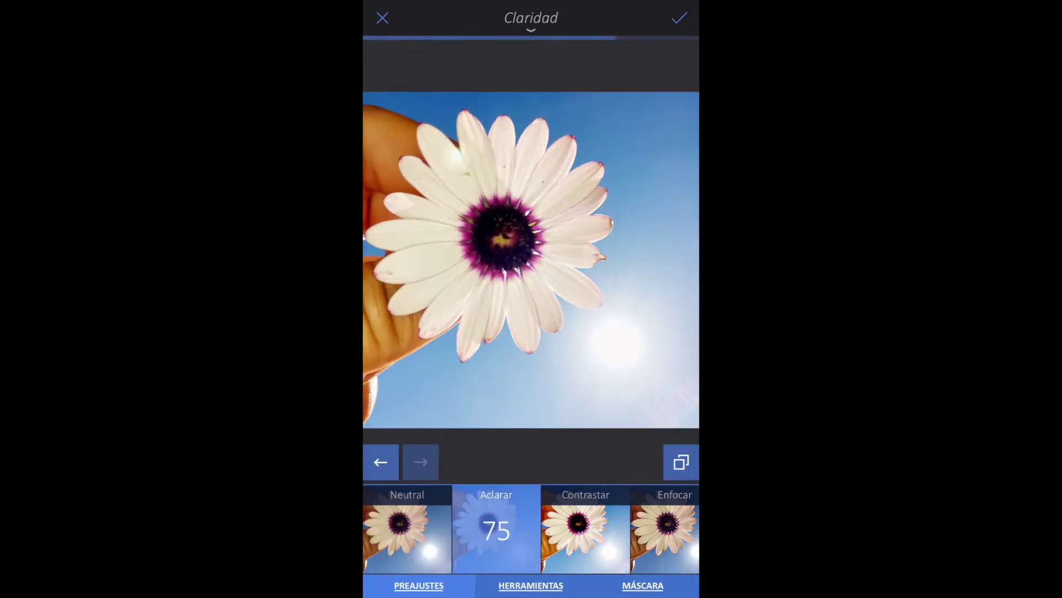
click(586, 528)
click(665, 529)
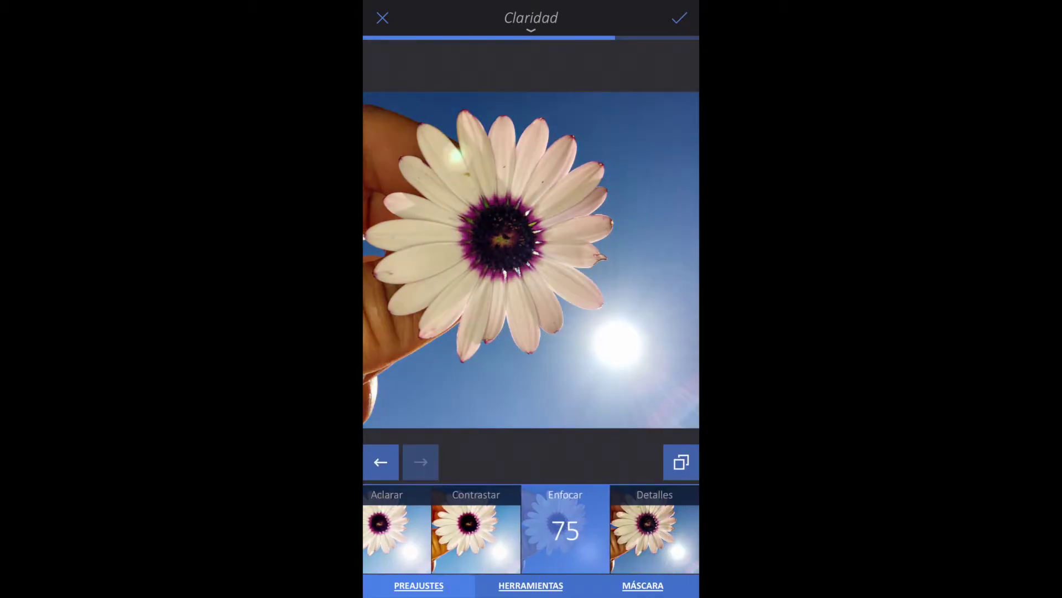
click(531, 586)
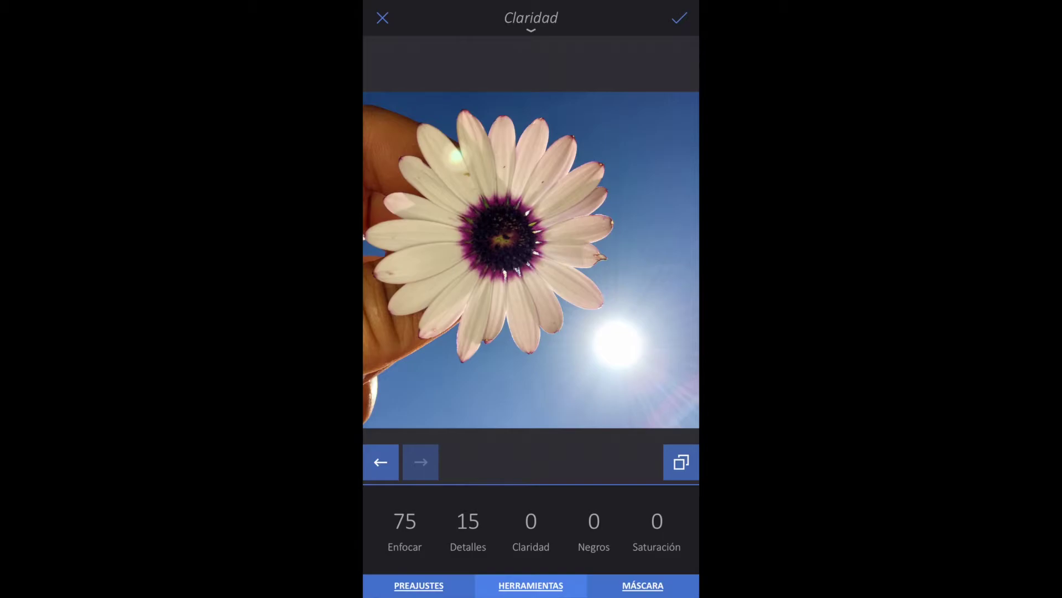
click(679, 18)
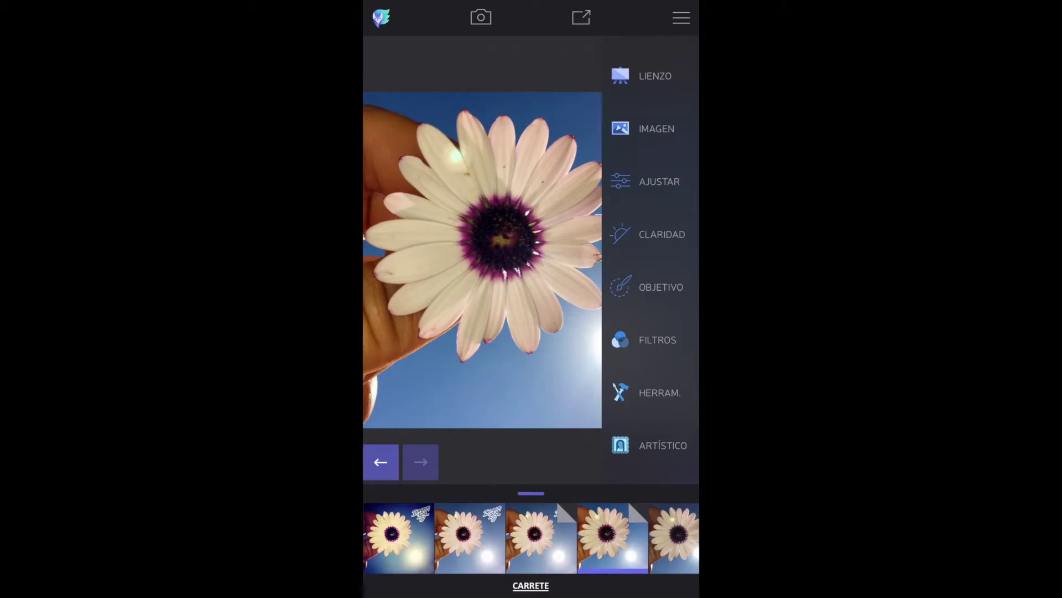
Target the flower centre in Objetivo, raise its exposure to 59, then leave the tool
click(647, 286)
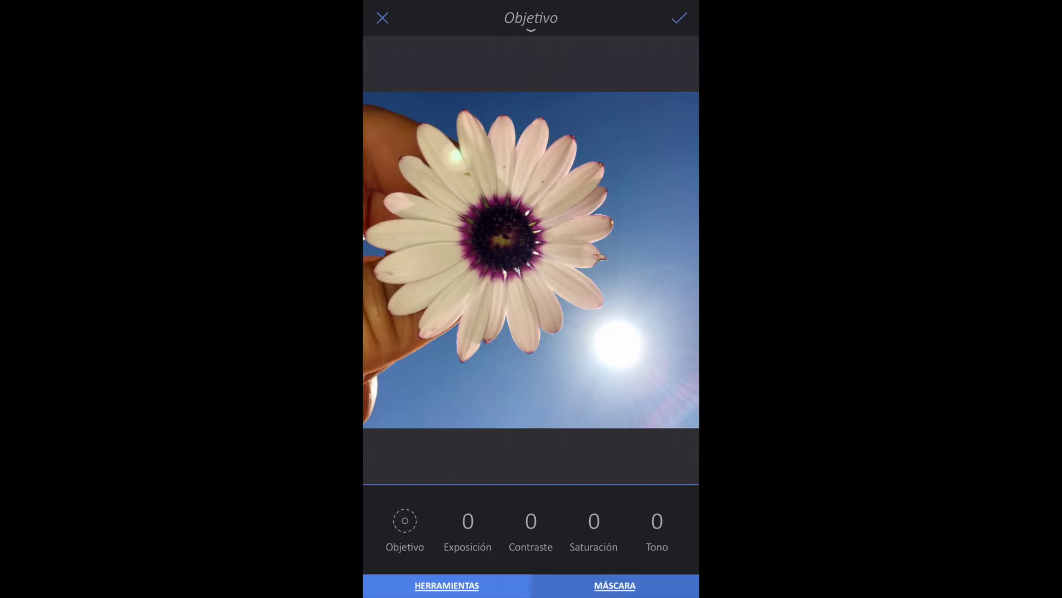
click(504, 231)
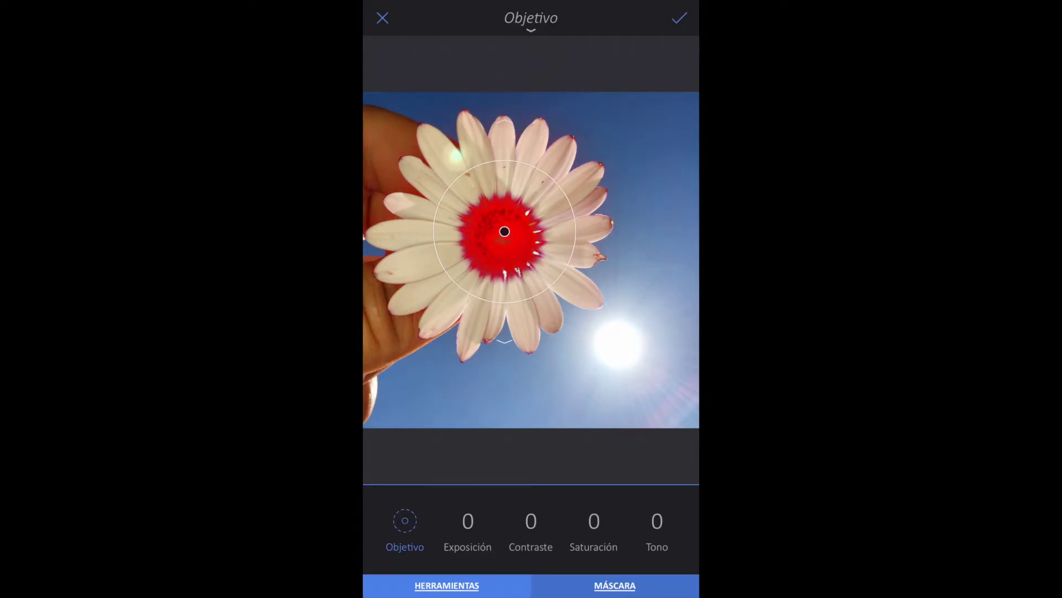
drag(616, 232, 570, 231)
drag(504, 231, 502, 233)
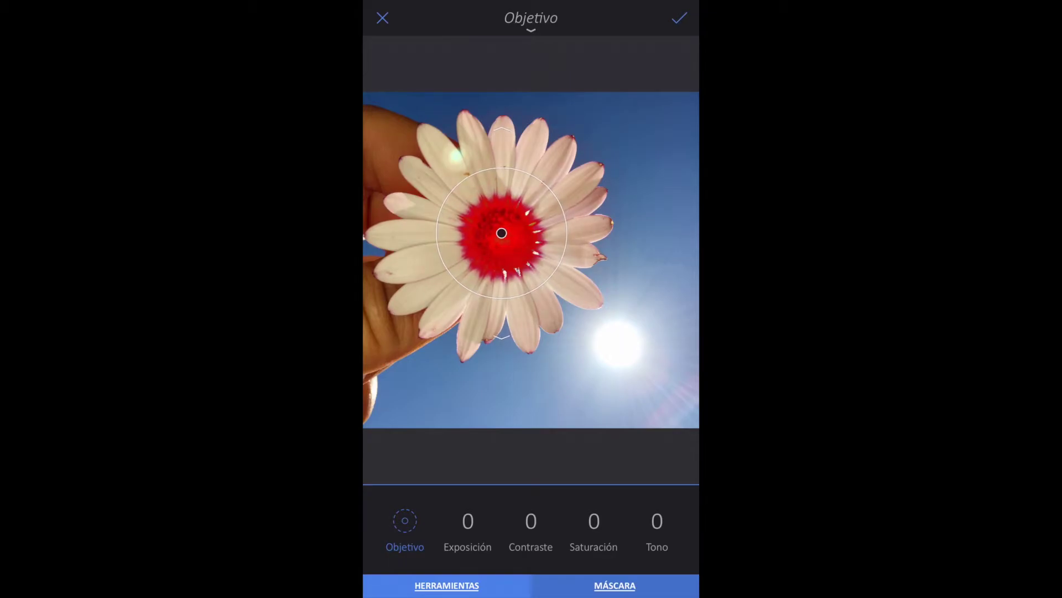
click(468, 531)
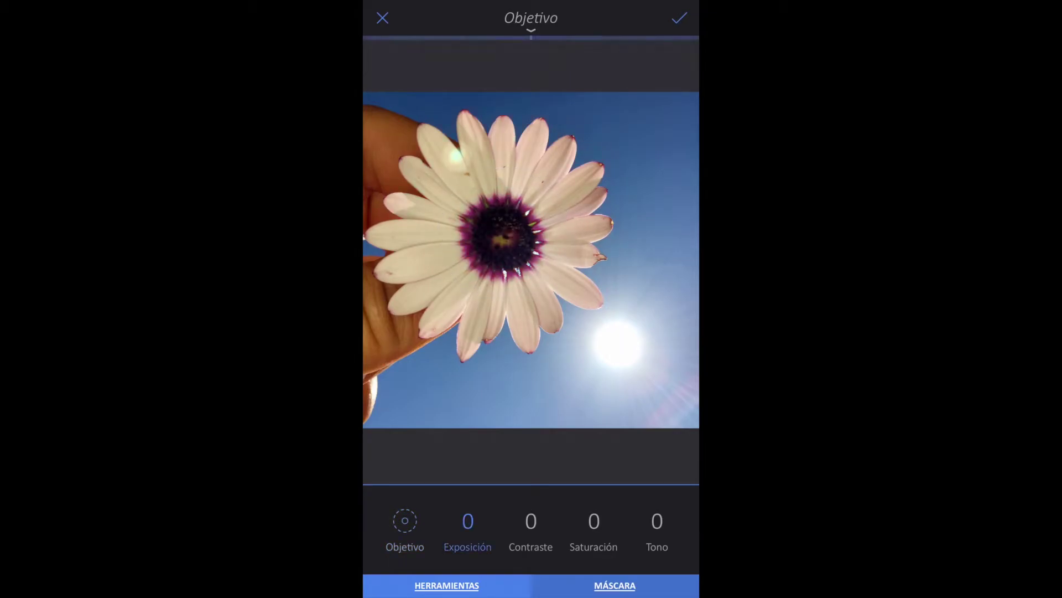
mouse_move(502, 260)
mouse_down()
mouse_move(637, 260)
mouse_move(366, 260)
mouse_move(633, 260)
mouse_up()
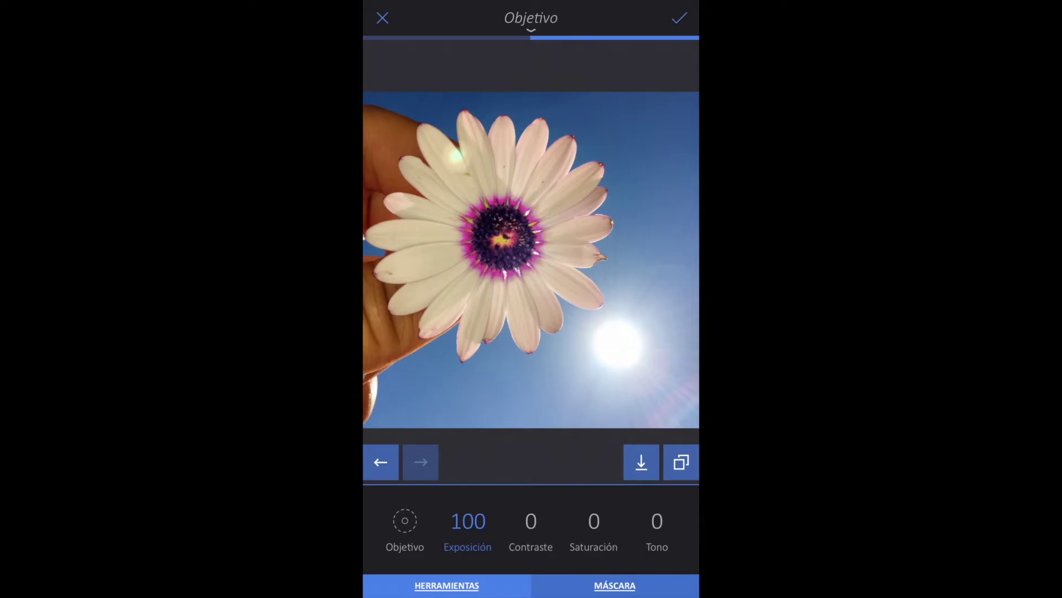
click(680, 18)
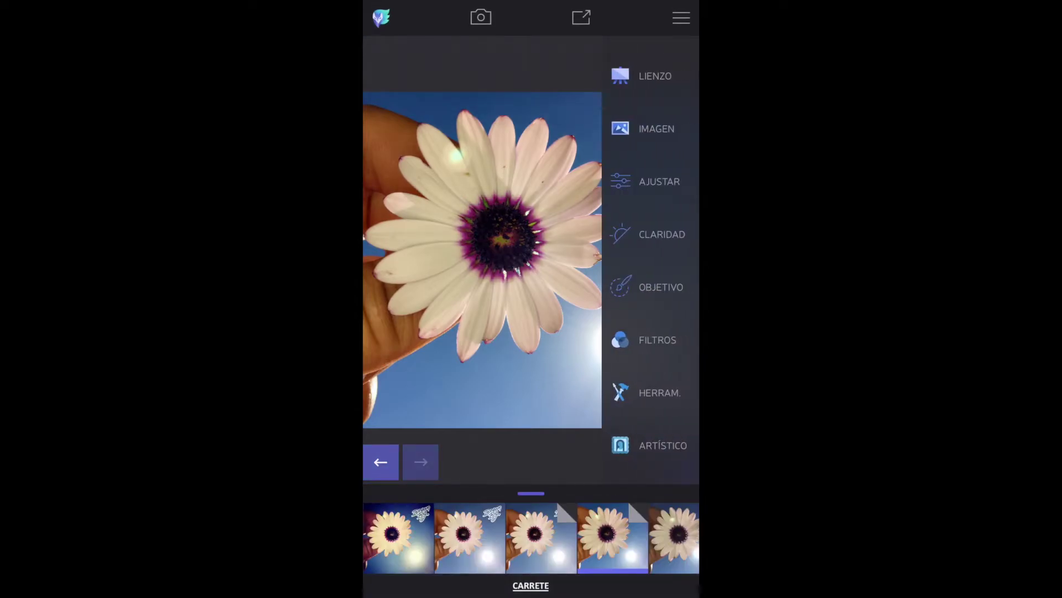
click(658, 339)
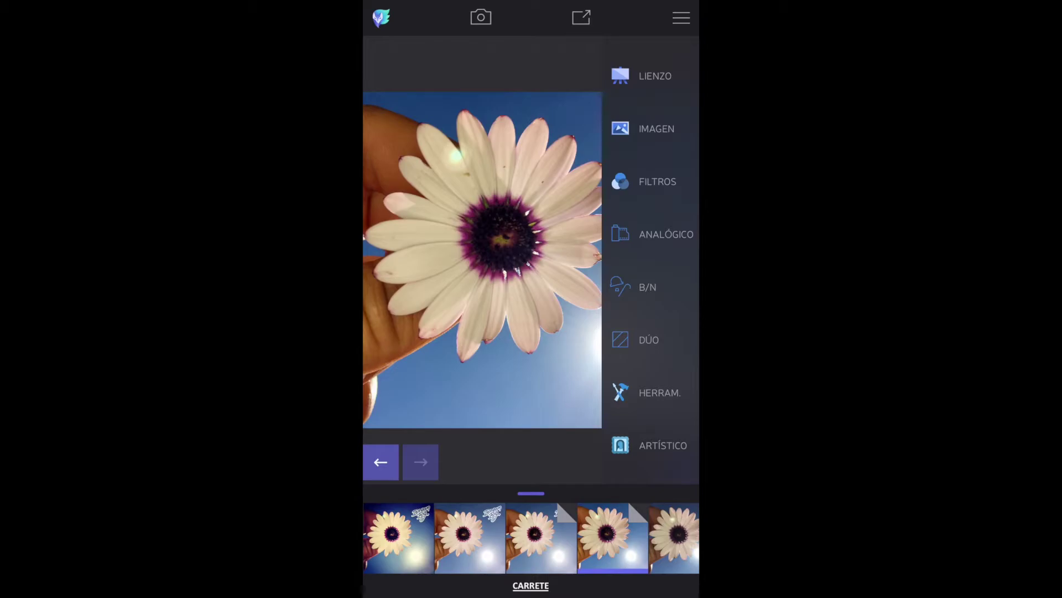
click(659, 234)
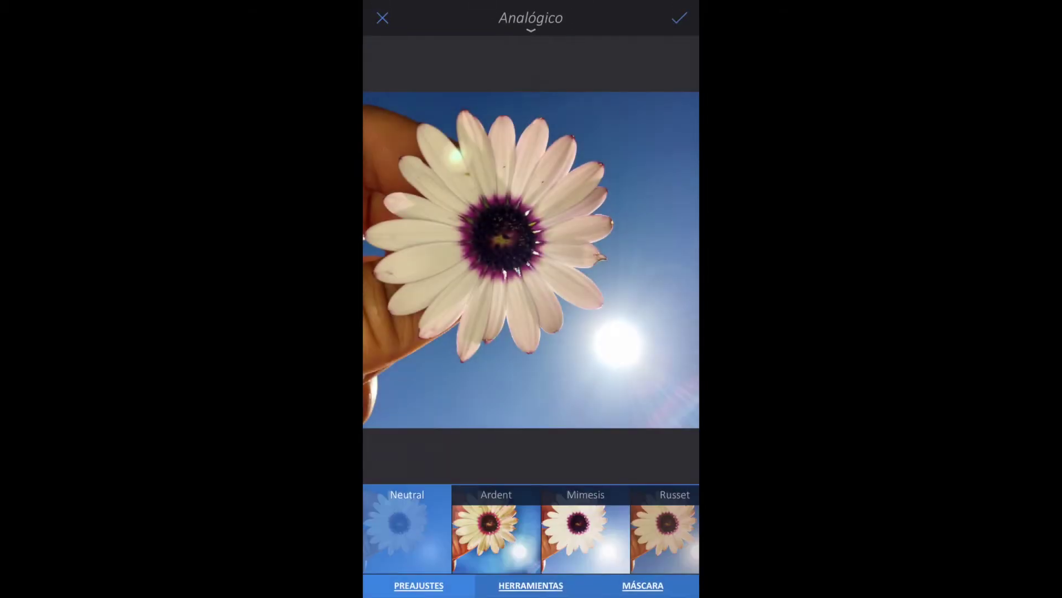
click(585, 531)
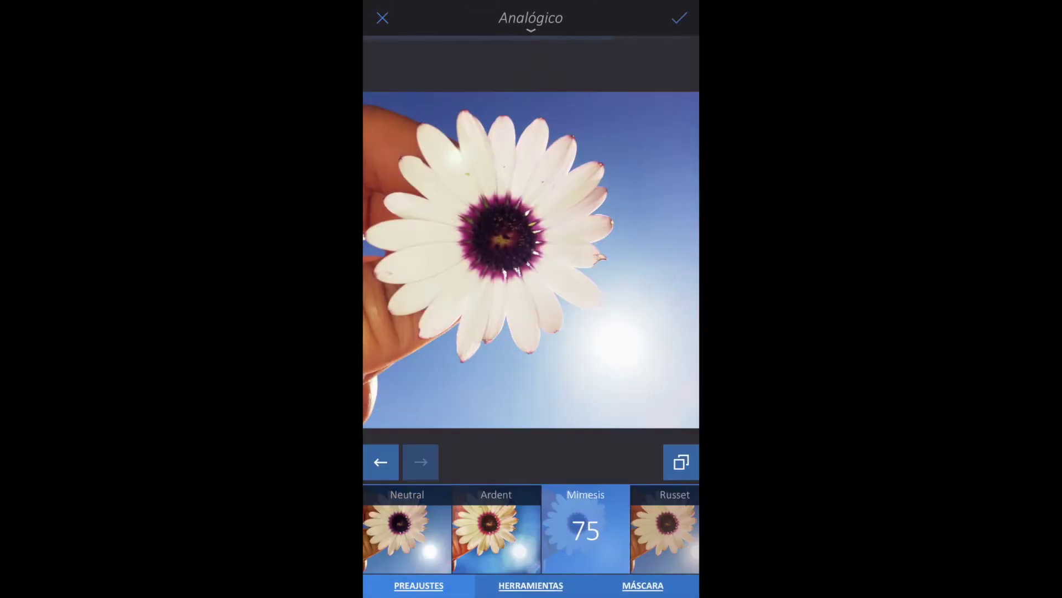
click(530, 585)
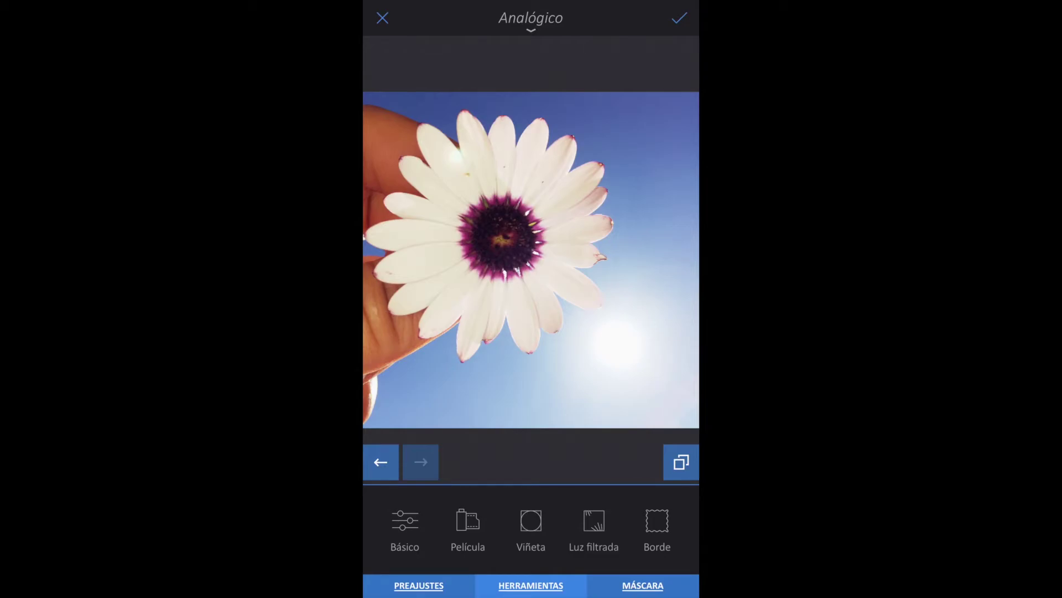
click(467, 526)
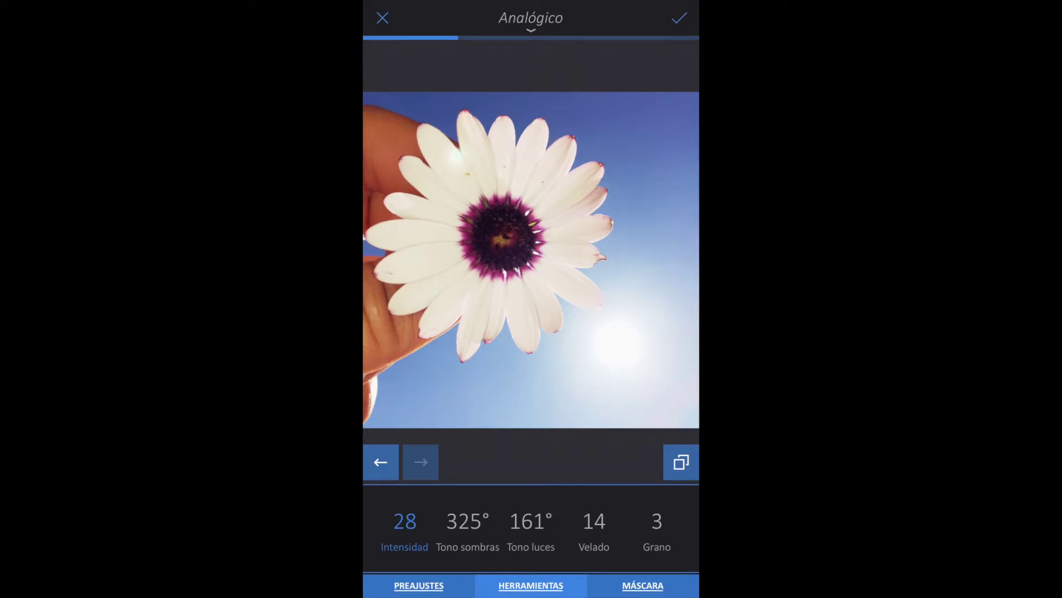
click(679, 18)
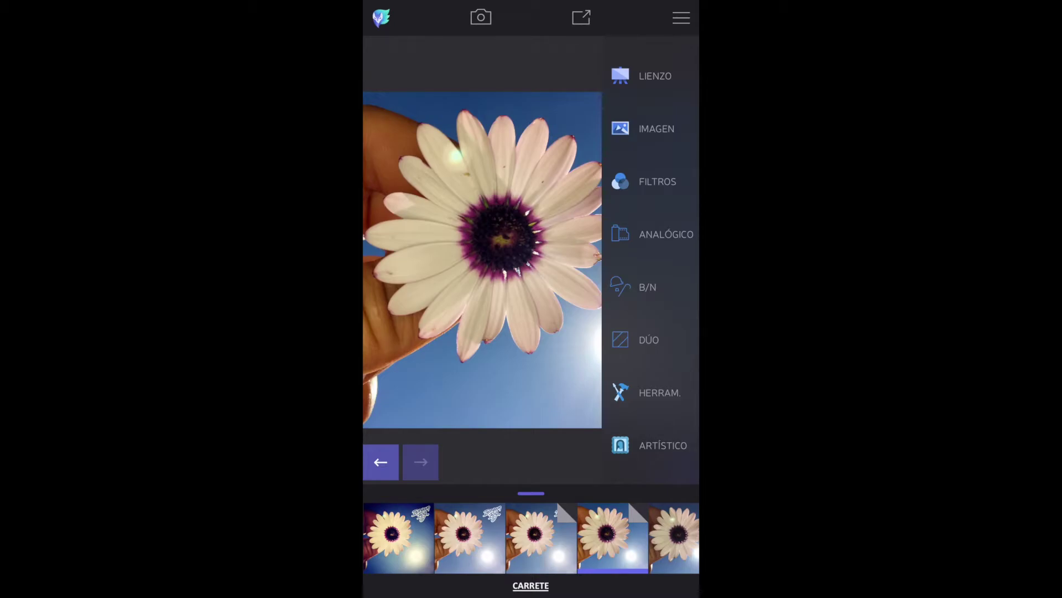
click(647, 286)
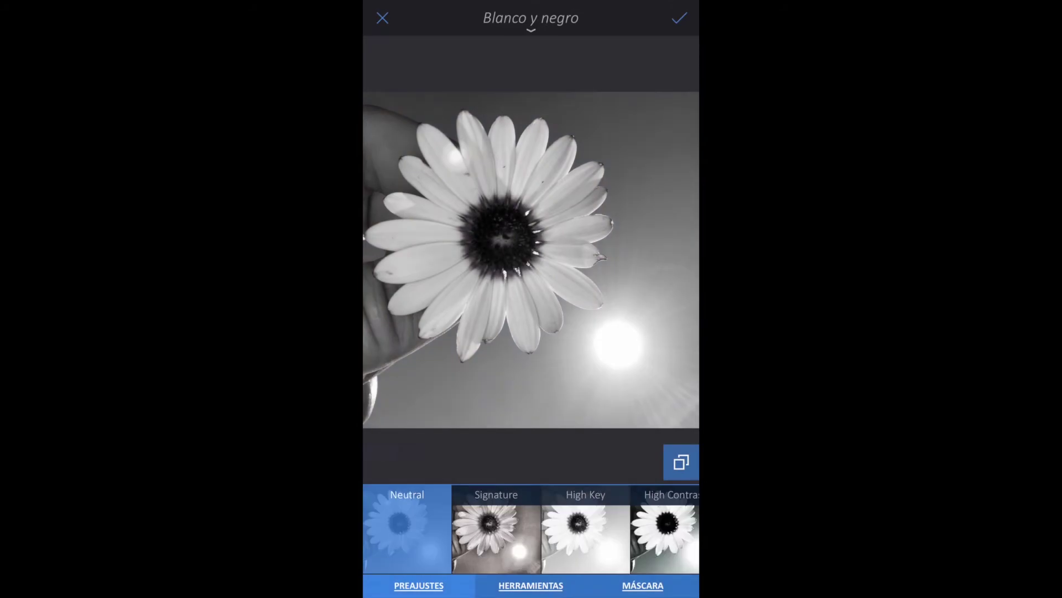
click(497, 529)
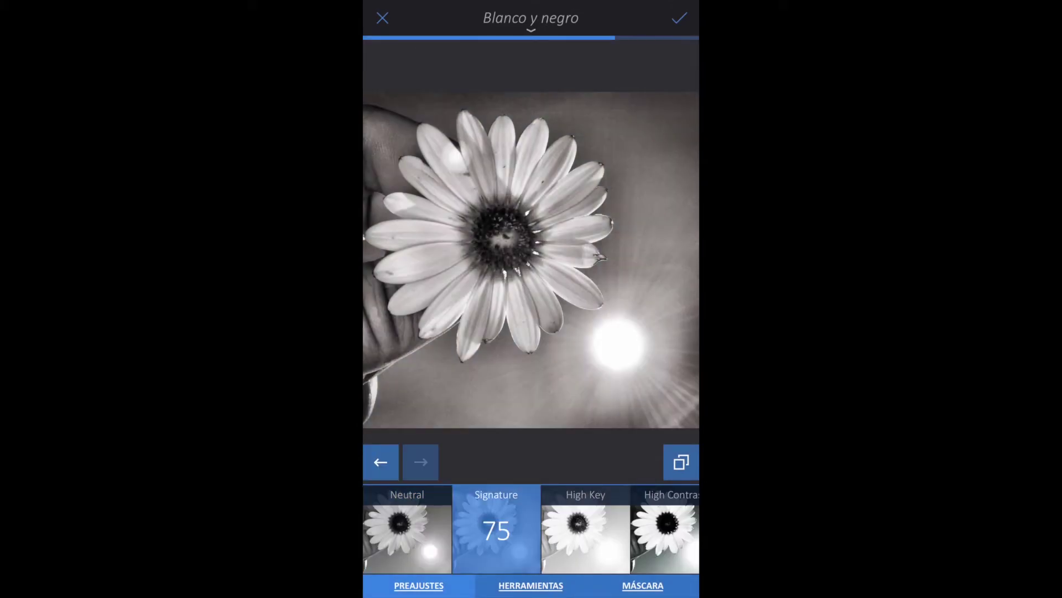
click(664, 529)
click(486, 529)
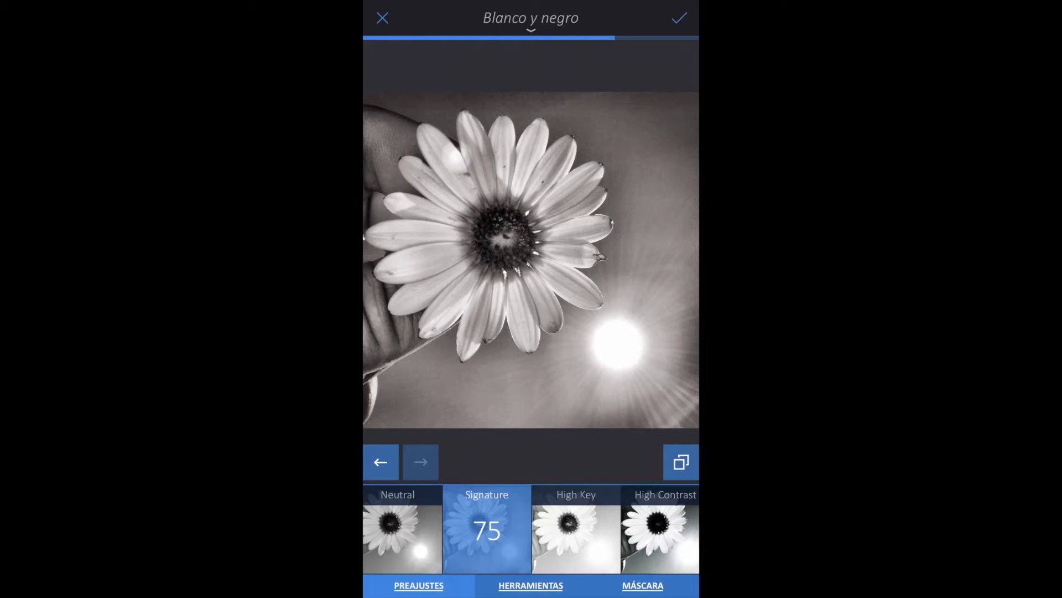
mouse_move(615, 260)
mouse_down()
mouse_move(427, 261)
mouse_move(518, 260)
mouse_move(457, 260)
mouse_move(471, 261)
mouse_up()
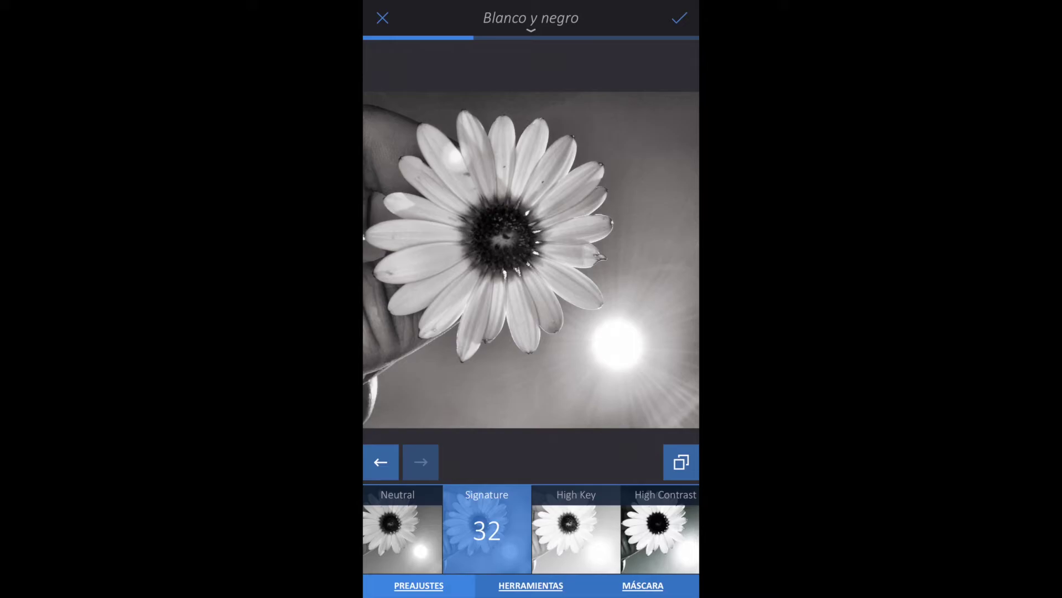
click(530, 585)
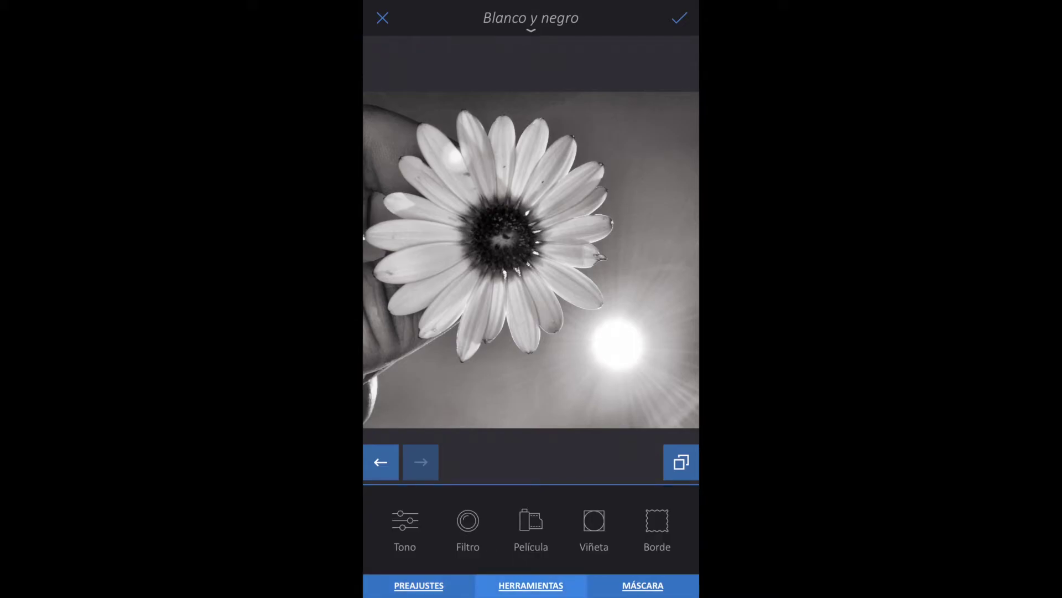
click(405, 528)
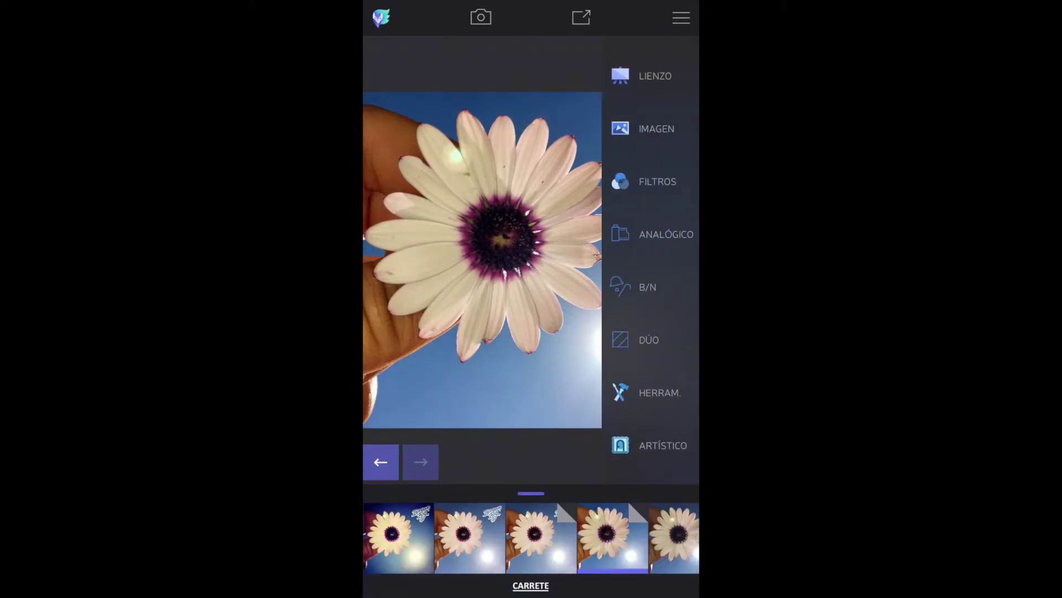
scroll(653, 260, down, 3)
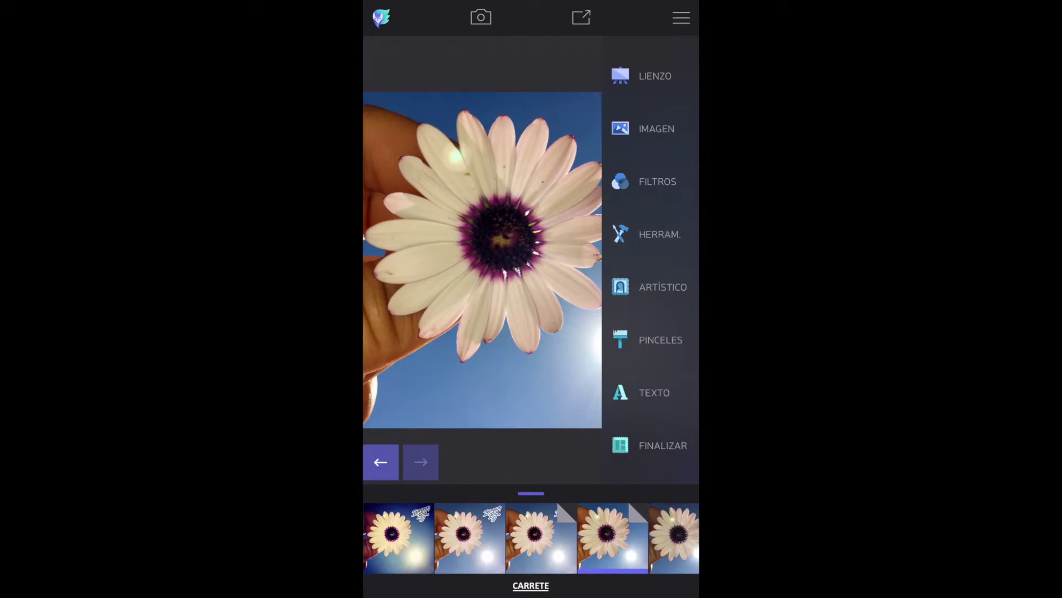
click(659, 234)
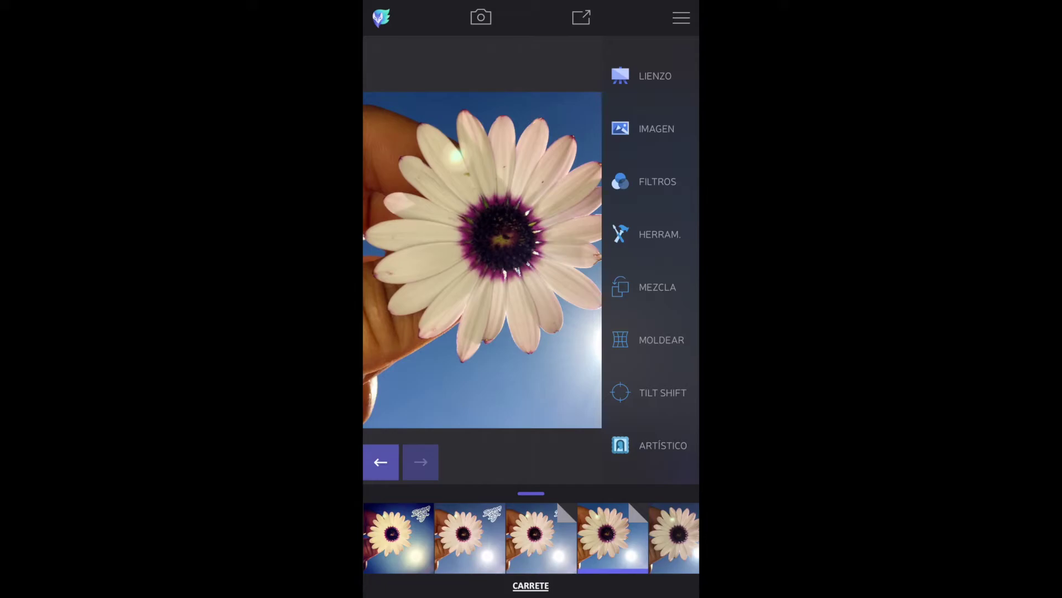
click(661, 340)
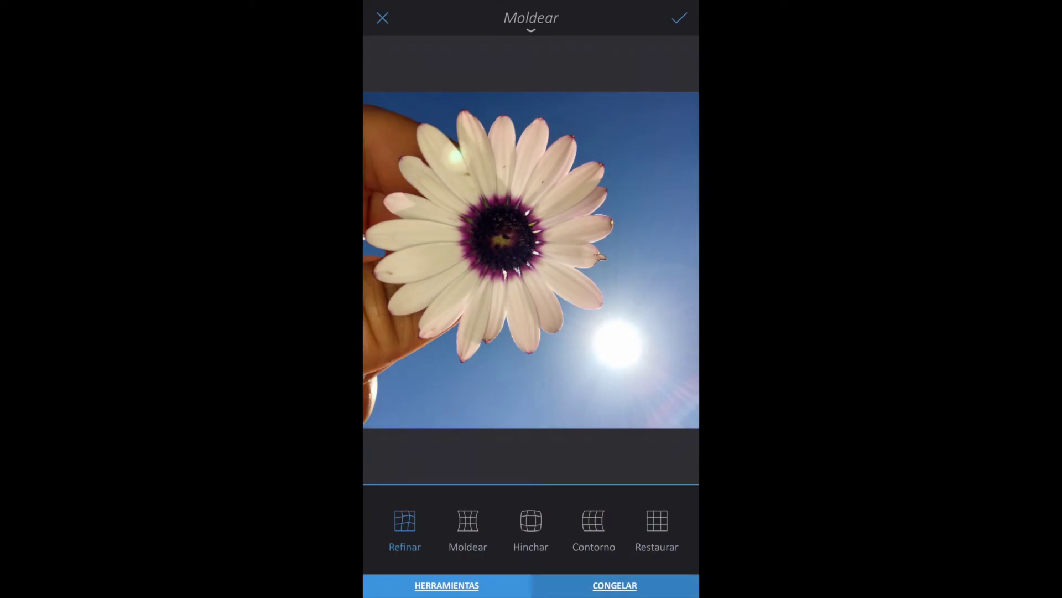
drag(520, 331, 534, 354)
drag(554, 310, 571, 320)
drag(586, 277, 603, 288)
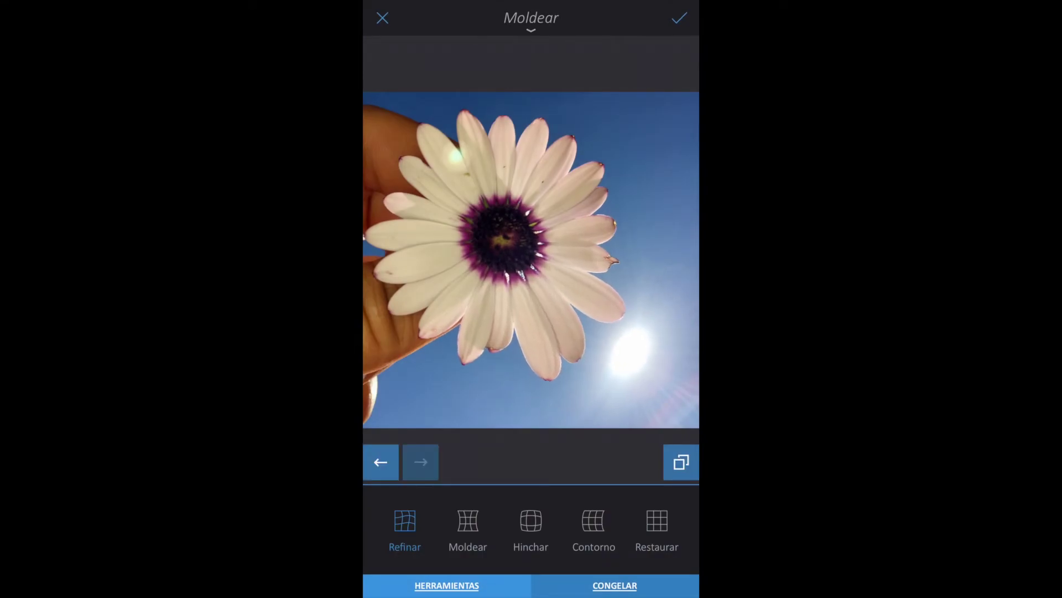
drag(580, 238, 614, 227)
drag(576, 188, 614, 166)
drag(542, 177, 575, 149)
drag(492, 166, 525, 127)
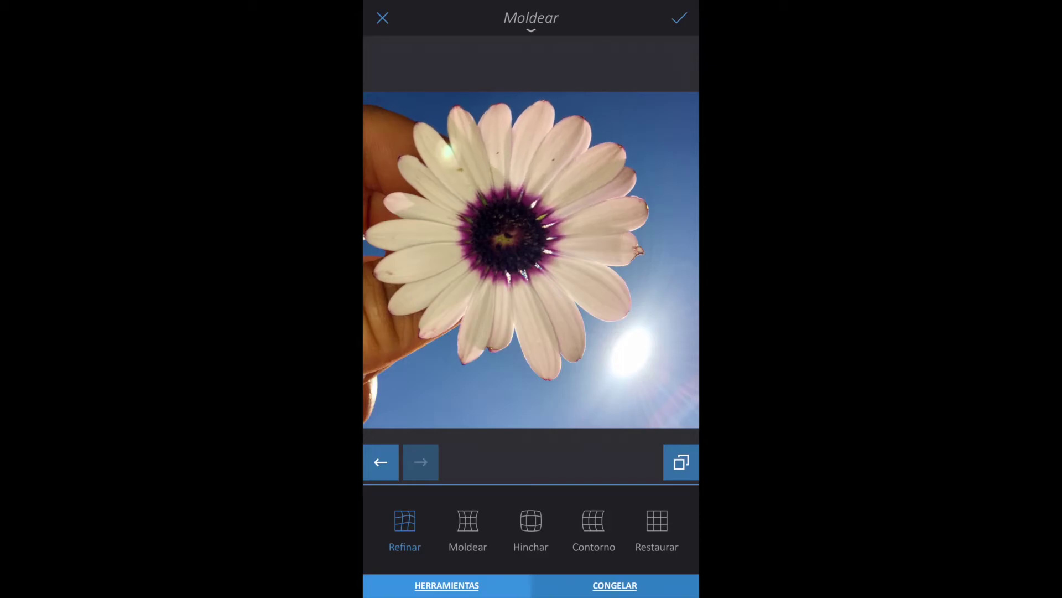
drag(442, 155, 428, 147)
drag(410, 216, 388, 211)
mouse_move(421, 282)
mouse_down()
mouse_move(395, 294)
mouse_move(415, 332)
mouse_move(503, 365)
mouse_up()
drag(548, 332, 559, 359)
drag(597, 299, 619, 309)
drag(620, 233, 641, 227)
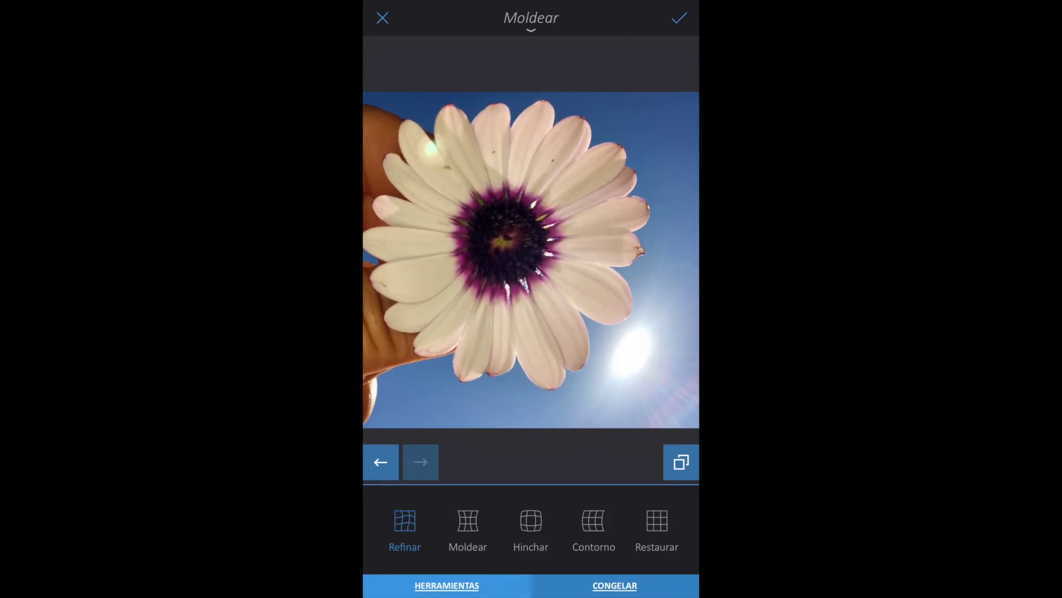
click(530, 529)
click(504, 238)
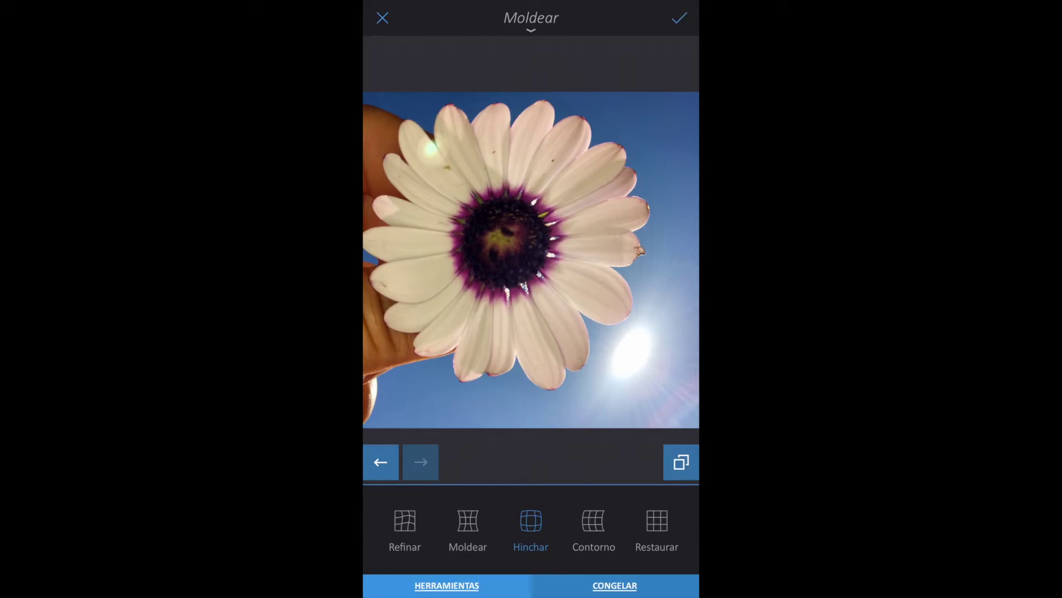
click(382, 17)
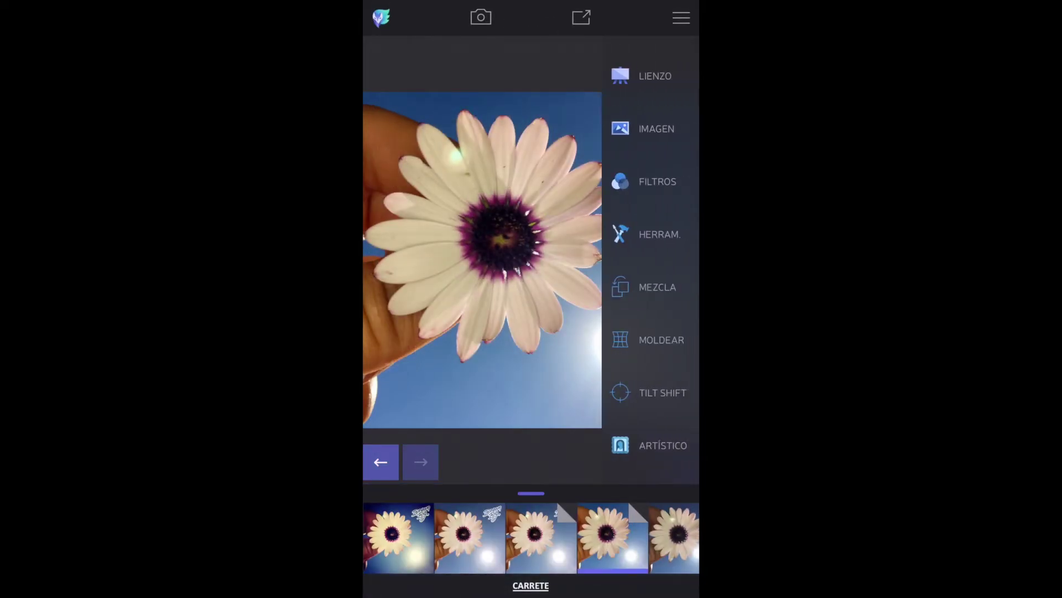
click(658, 392)
scroll(650, 260, down, 3)
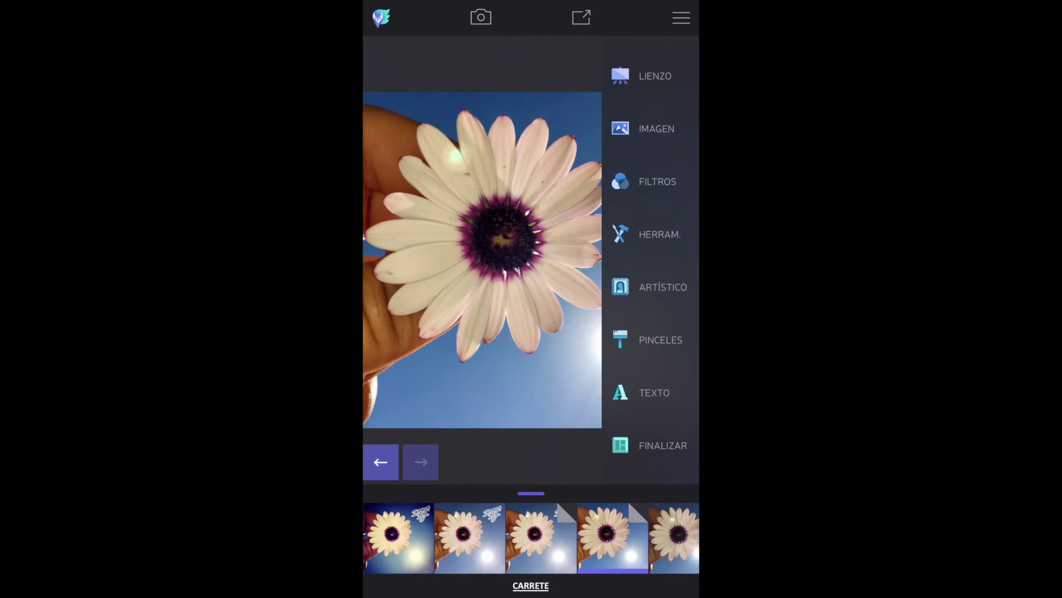
click(663, 286)
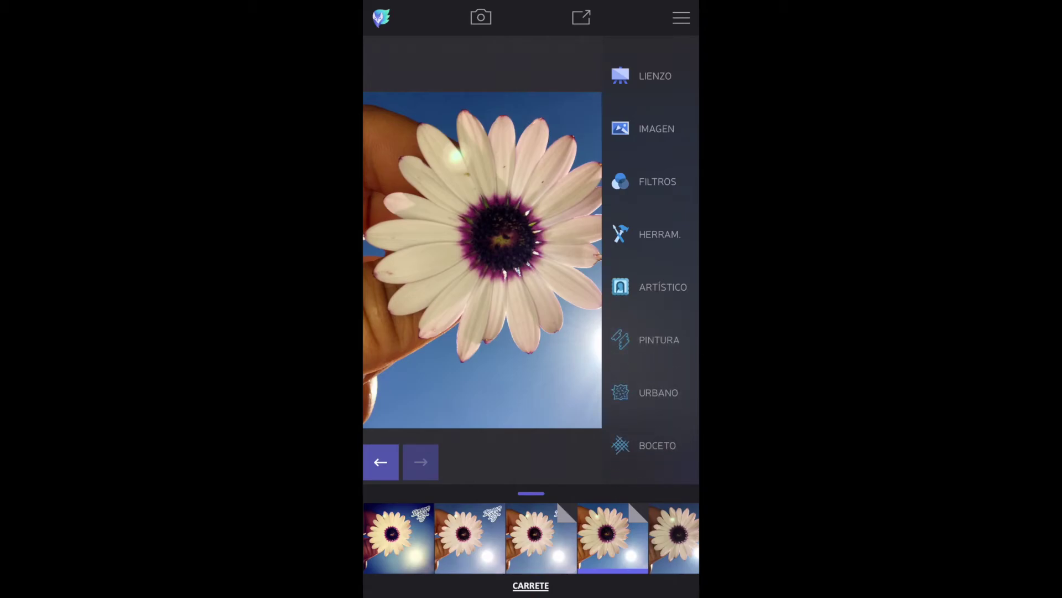
click(658, 340)
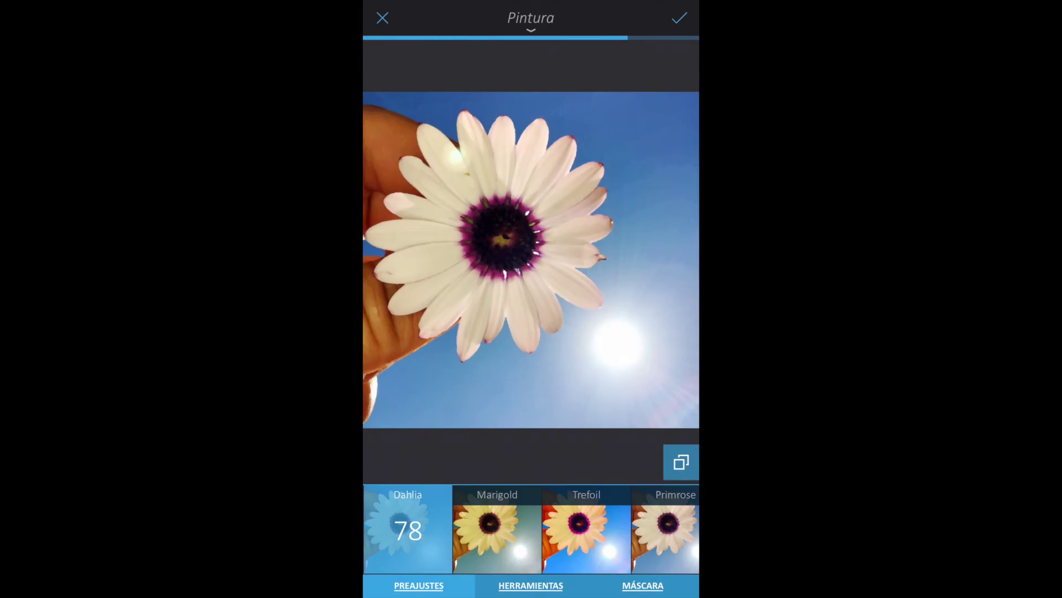
click(587, 529)
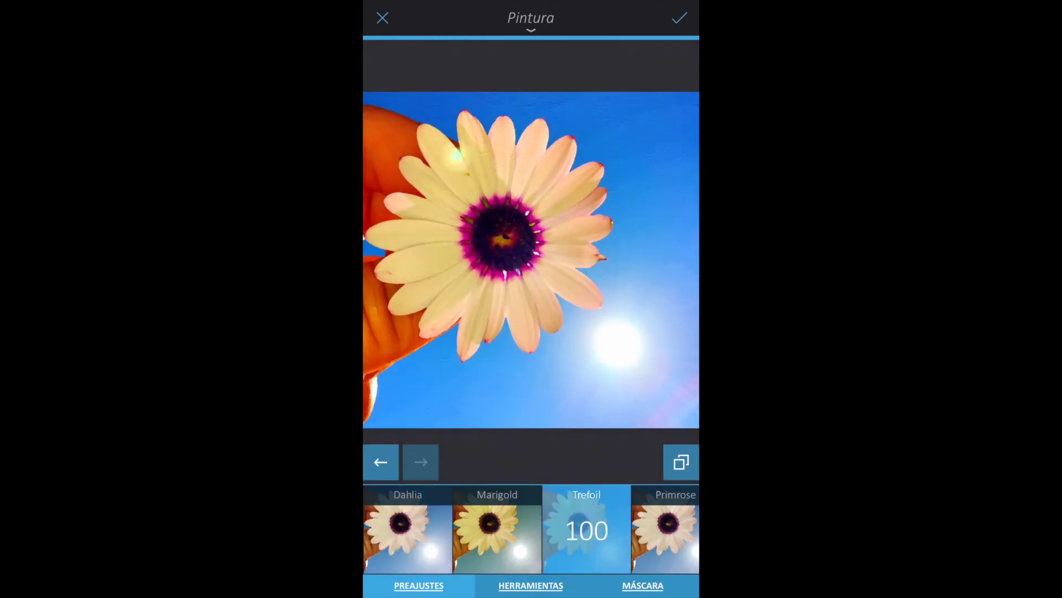
click(382, 18)
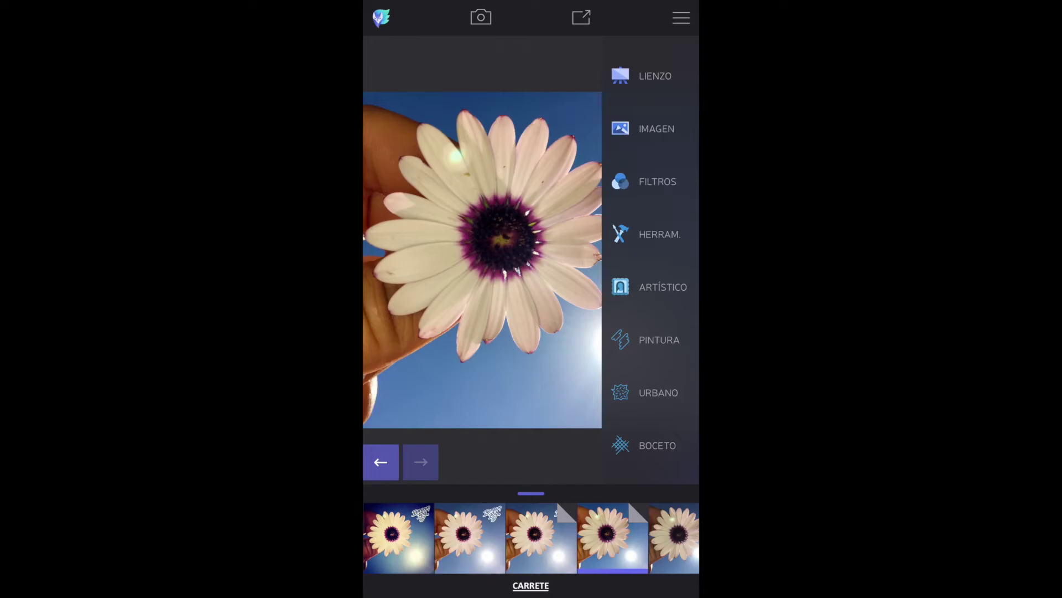
click(659, 392)
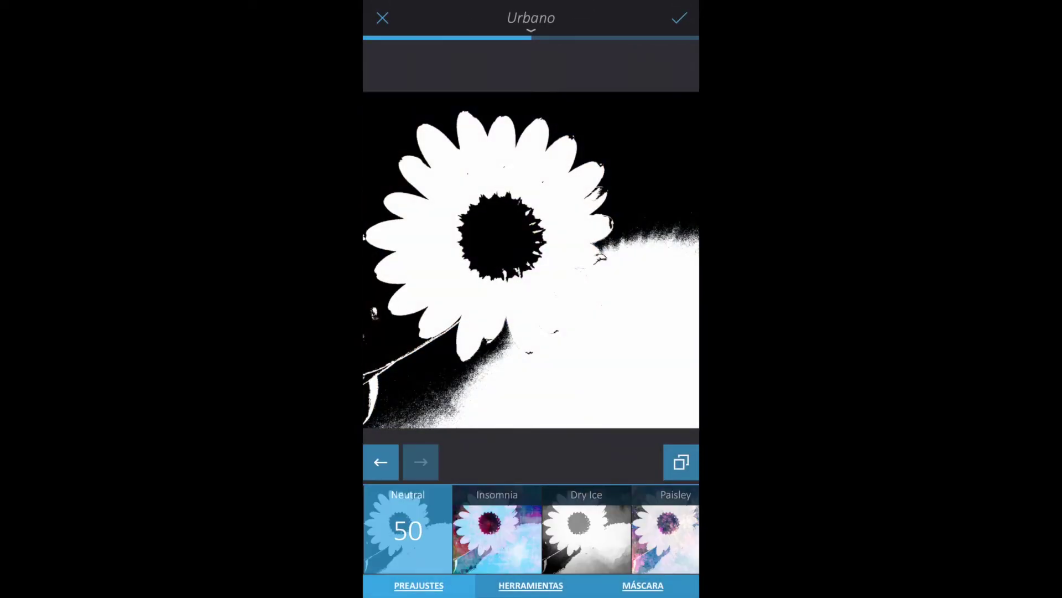
click(382, 17)
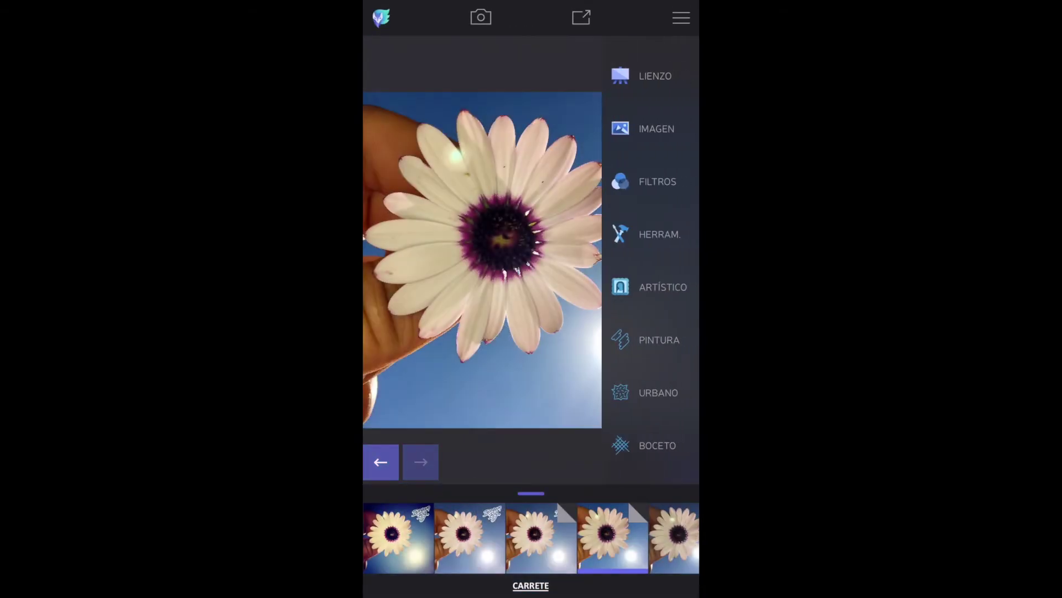
scroll(650, 260, down, 3)
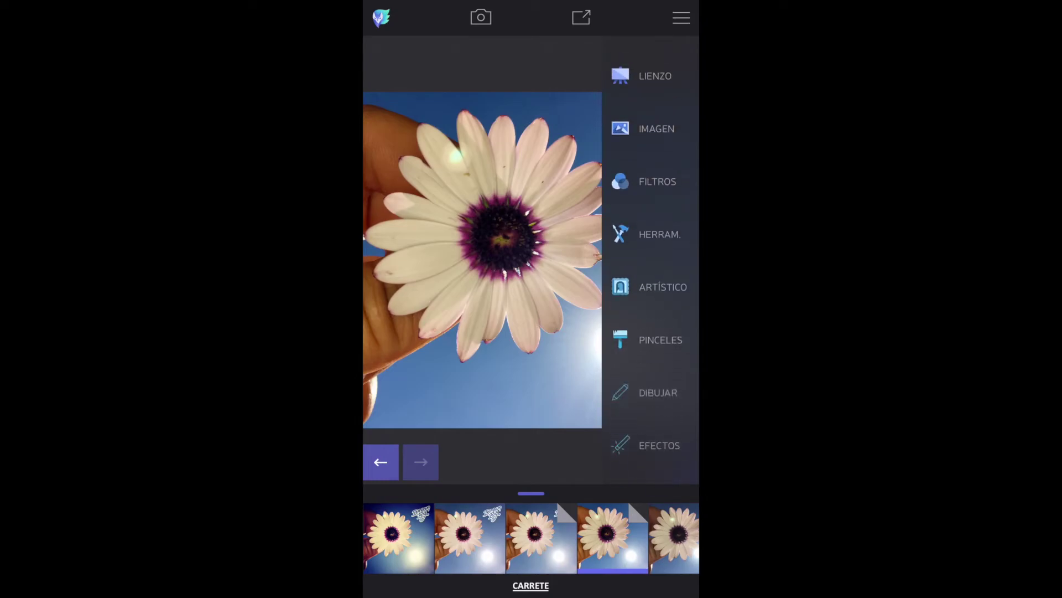
scroll(650, 249, down, 4)
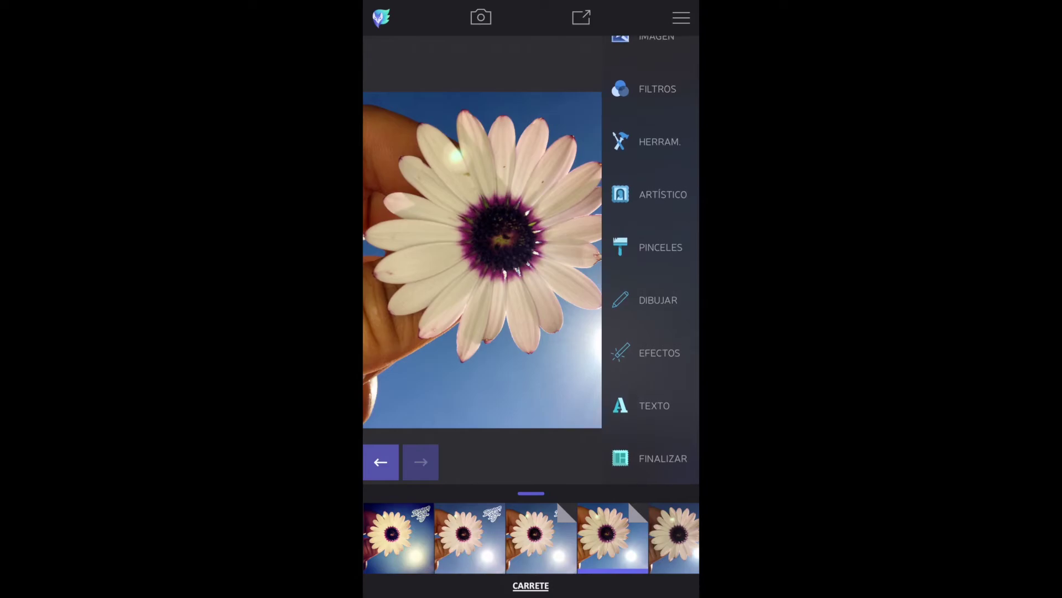
Preview the Efectos bubbles overlay and its paint controls, then discard it, leaving the plain blue sky
click(653, 352)
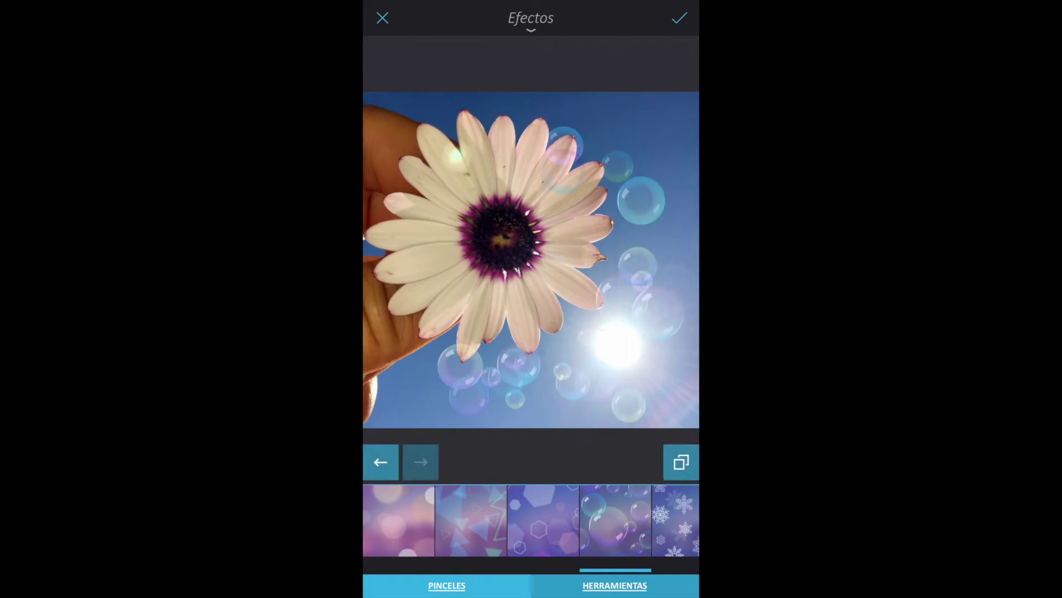
scroll(531, 520, right, 10)
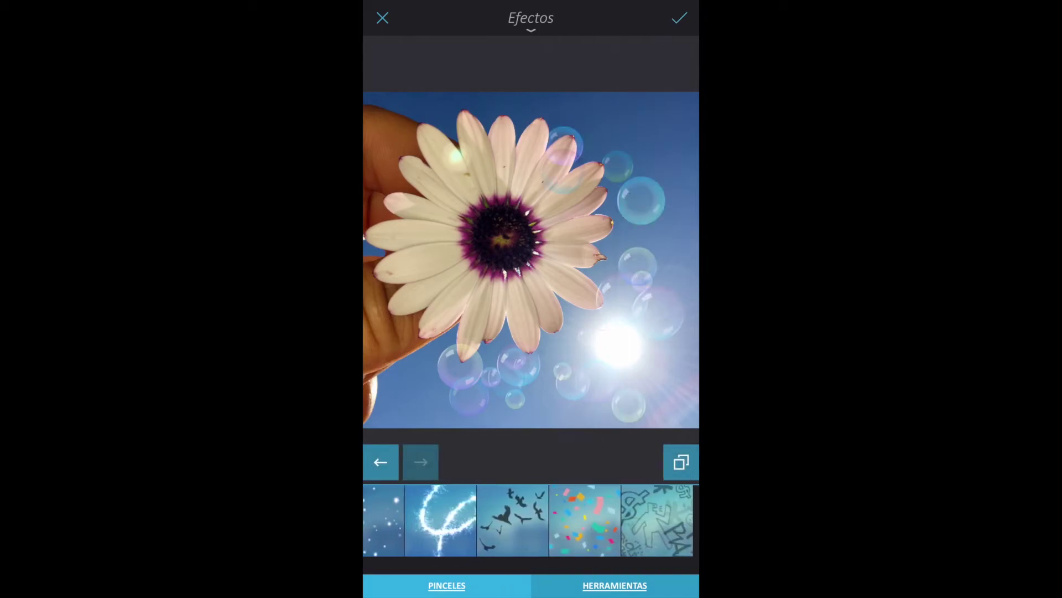
click(615, 585)
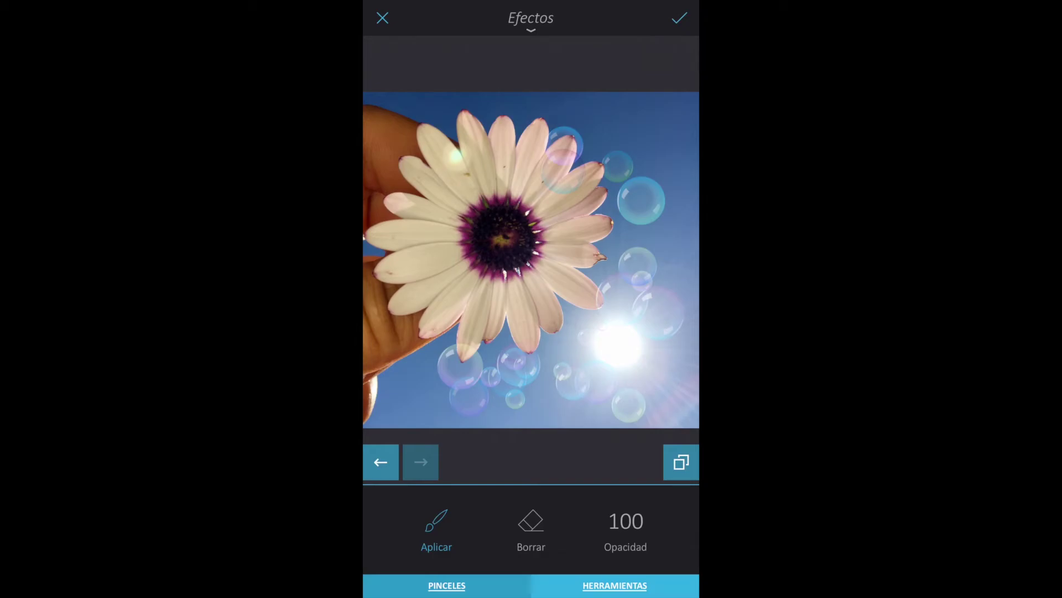
click(383, 17)
click(681, 17)
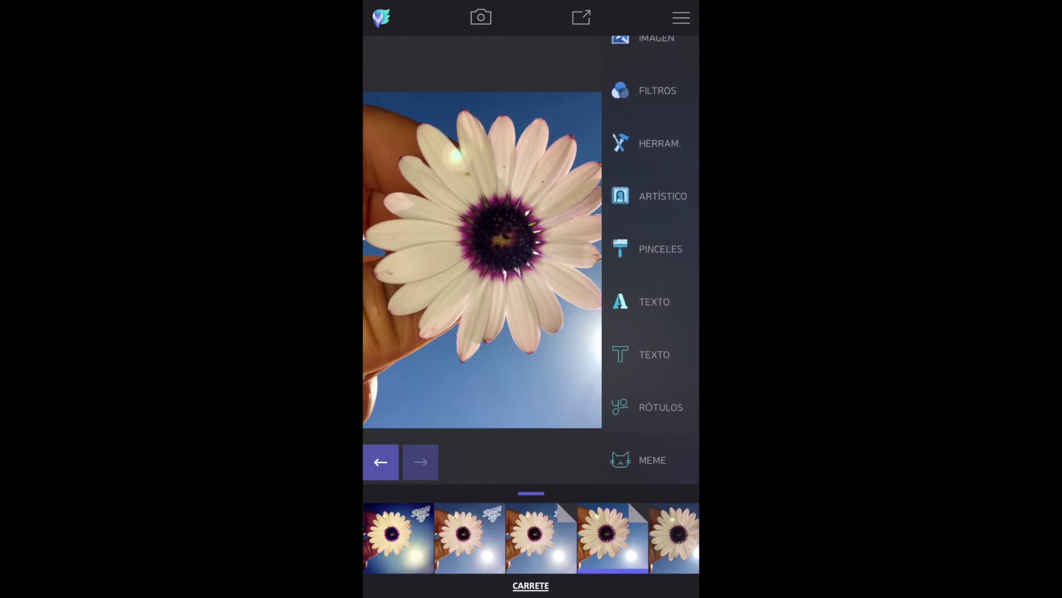
Browse the Texto tool's styling and font options, then leave without adding any text
click(654, 299)
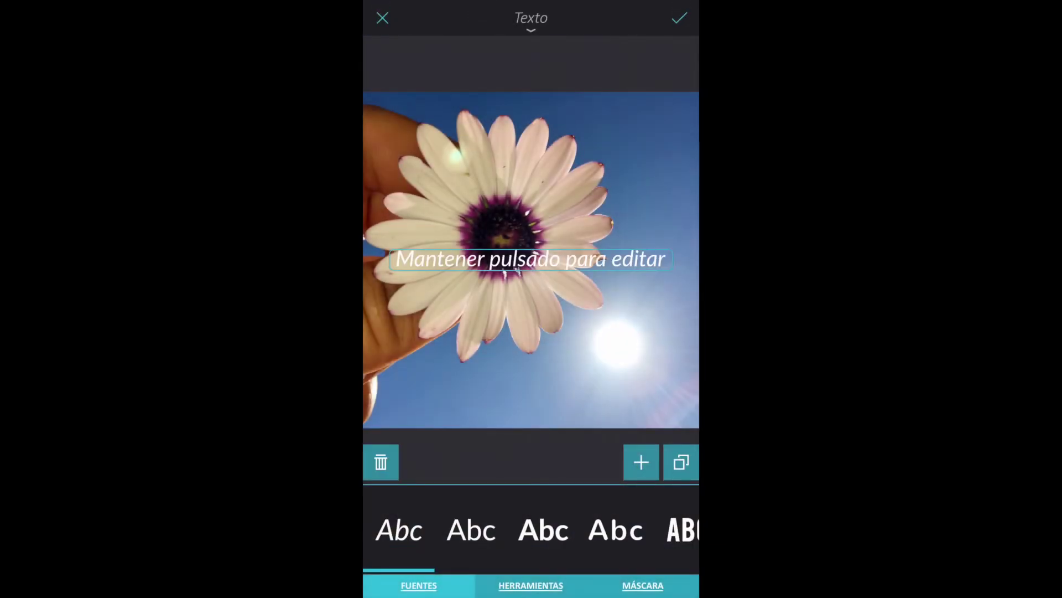
click(530, 585)
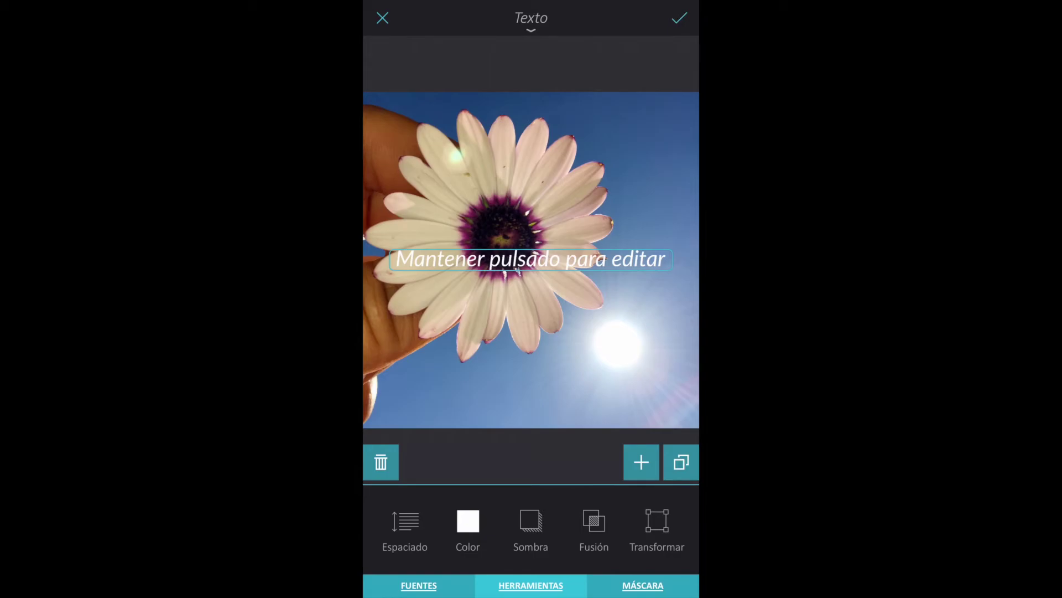
click(419, 585)
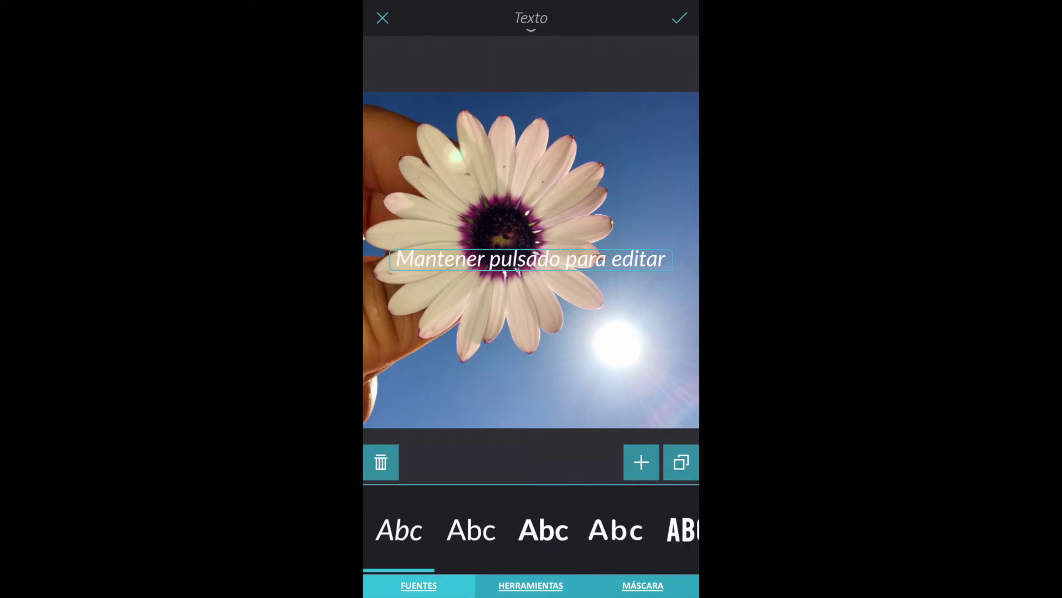
click(382, 17)
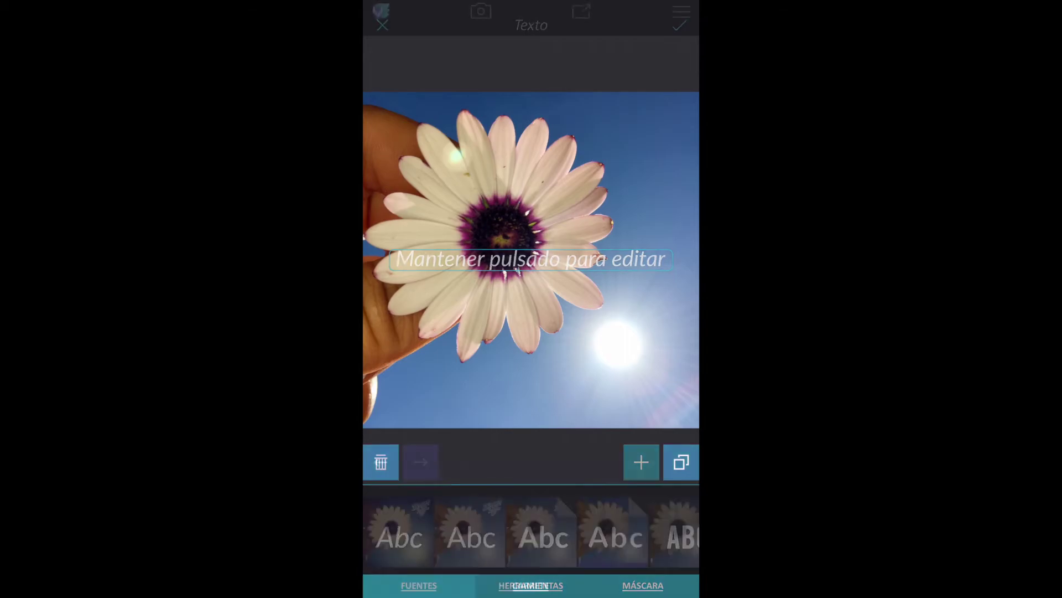
Add the white Rótulos 'Perfect' sticker, shrunk and placed in the top-right sky
click(661, 405)
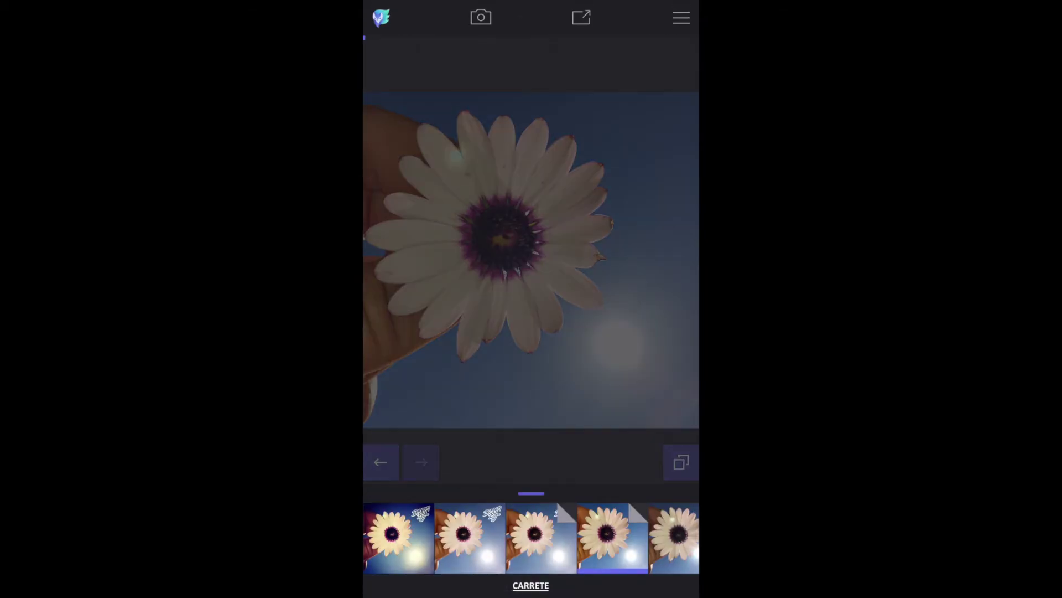
scroll(531, 528, right, 3)
scroll(532, 529, right, 3)
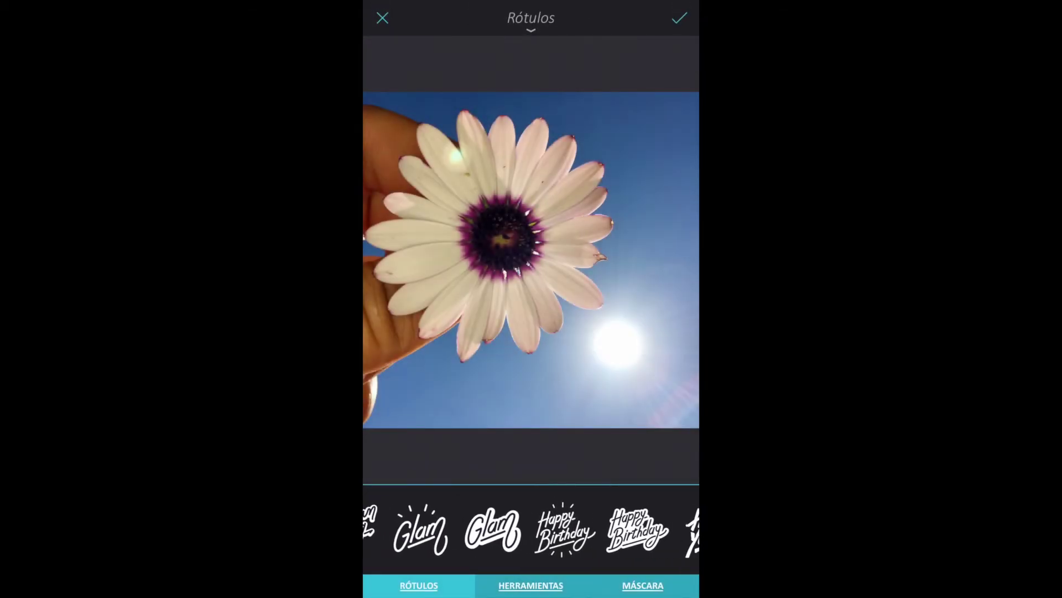
scroll(531, 528, right, 3)
scroll(531, 528, right, 3)
scroll(531, 529, right, 3)
scroll(531, 529, right, 2)
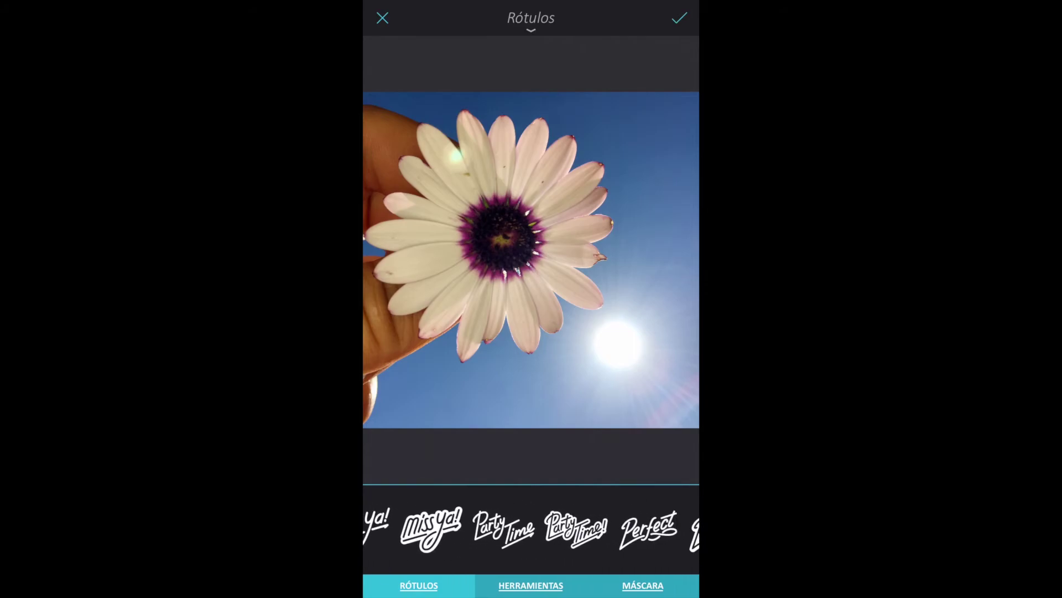
click(619, 529)
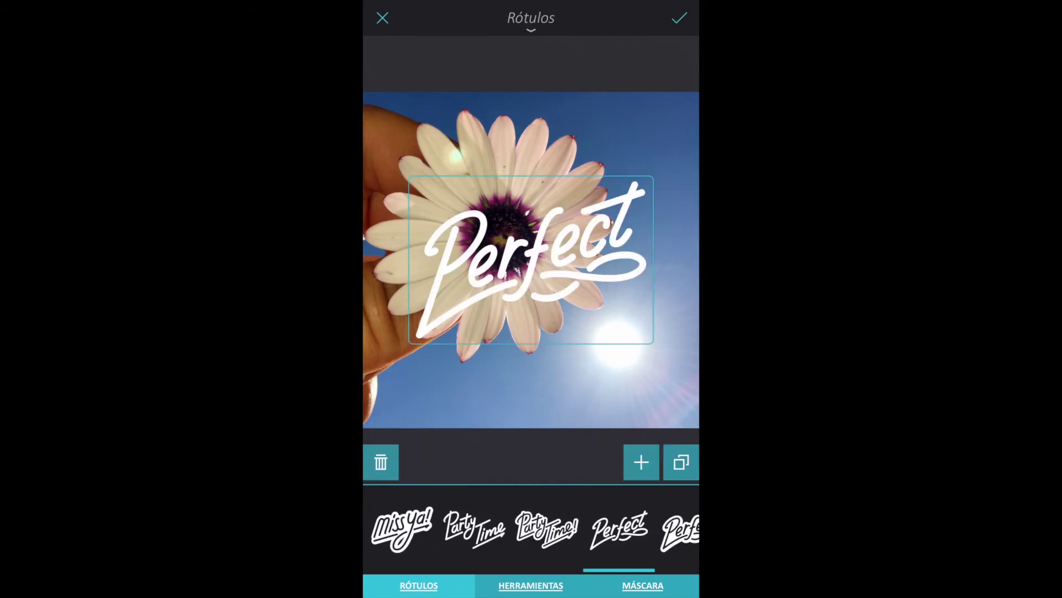
mouse_move(549, 236)
mouse_down()
mouse_move(570, 343)
mouse_move(622, 138)
mouse_move(633, 134)
mouse_up()
click(680, 18)
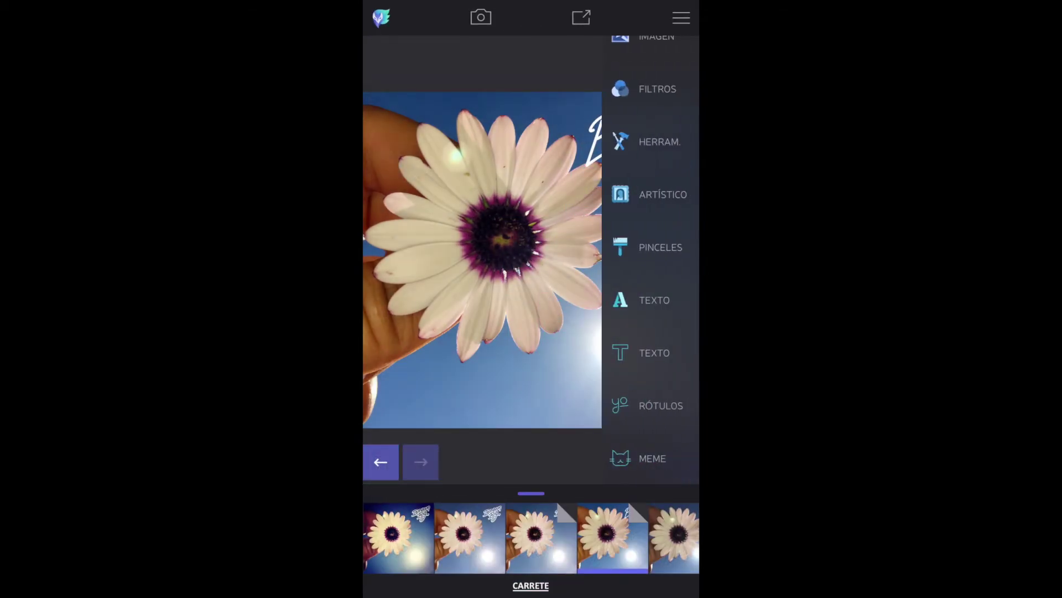
click(648, 458)
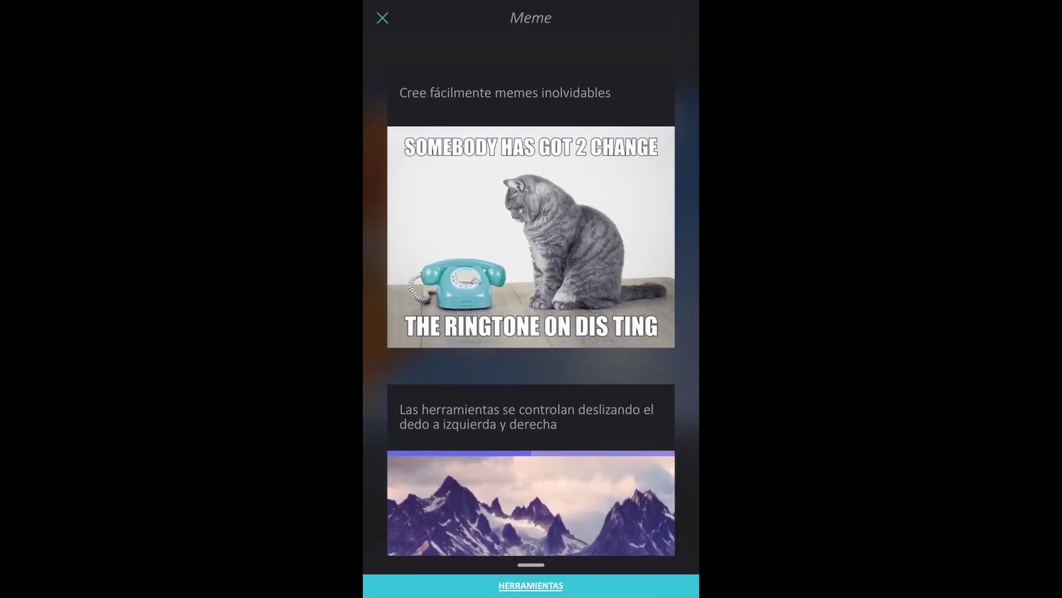
drag(531, 564, 531, 166)
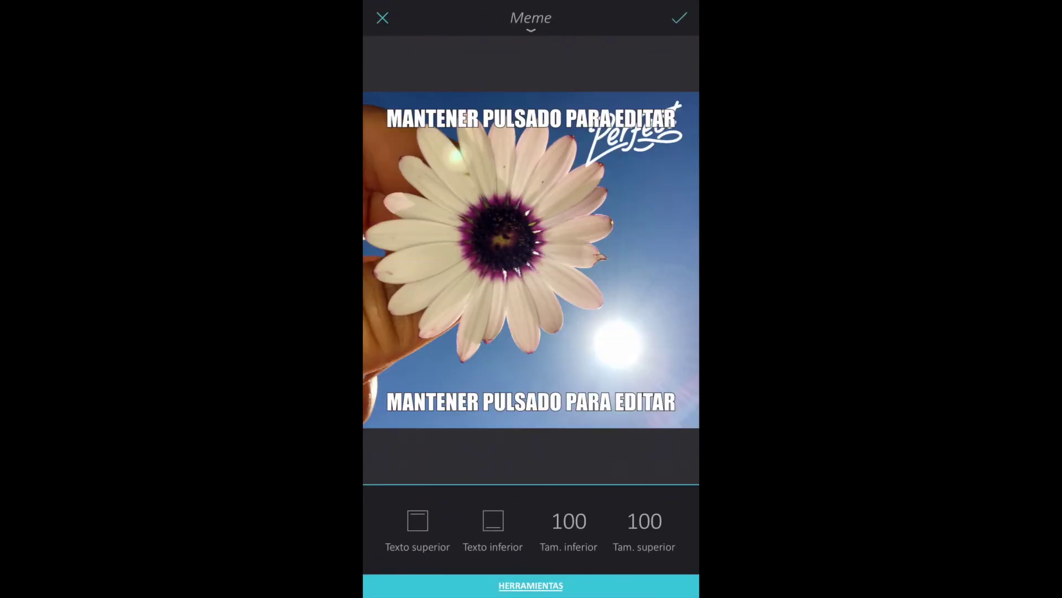
click(382, 17)
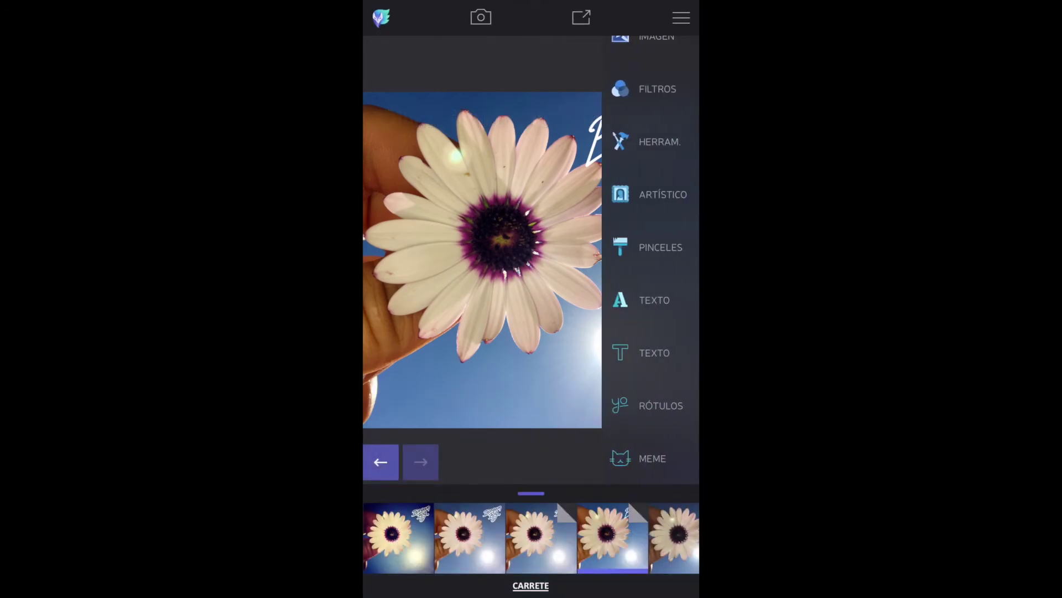
scroll(650, 260, down, 1)
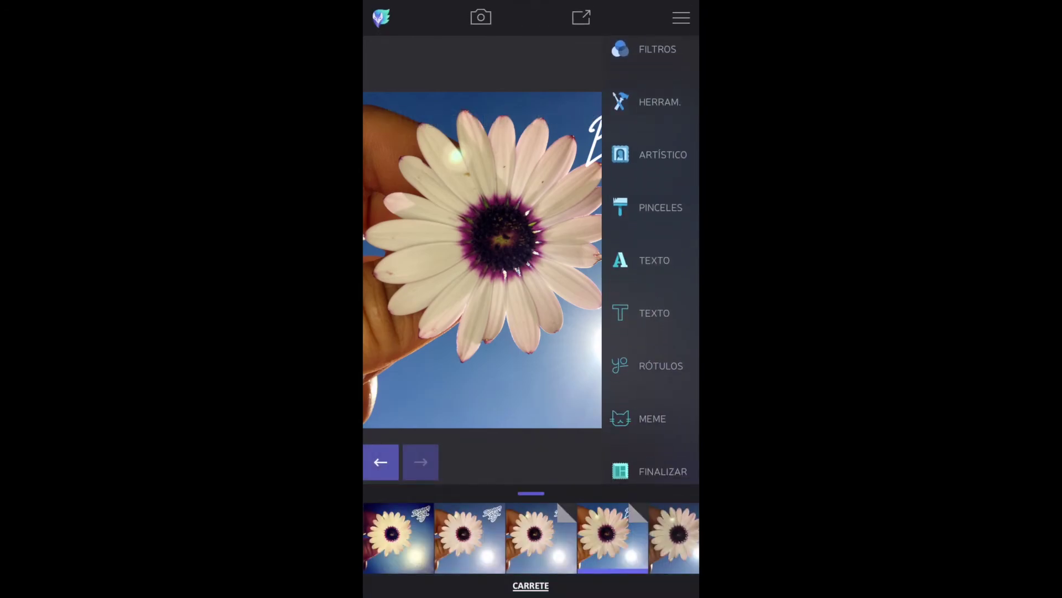
scroll(651, 260, down, 5)
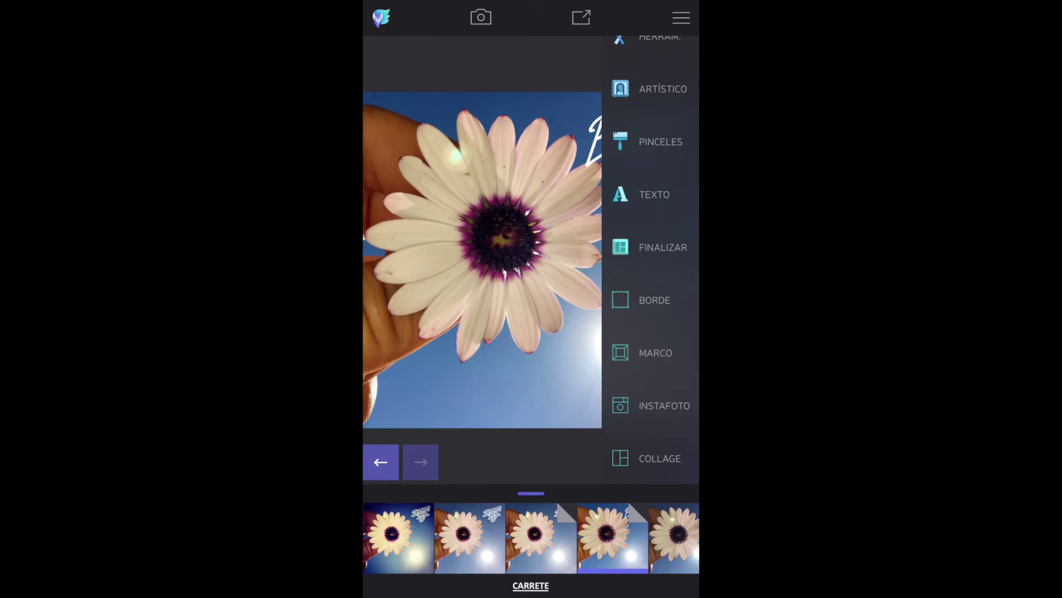
click(655, 300)
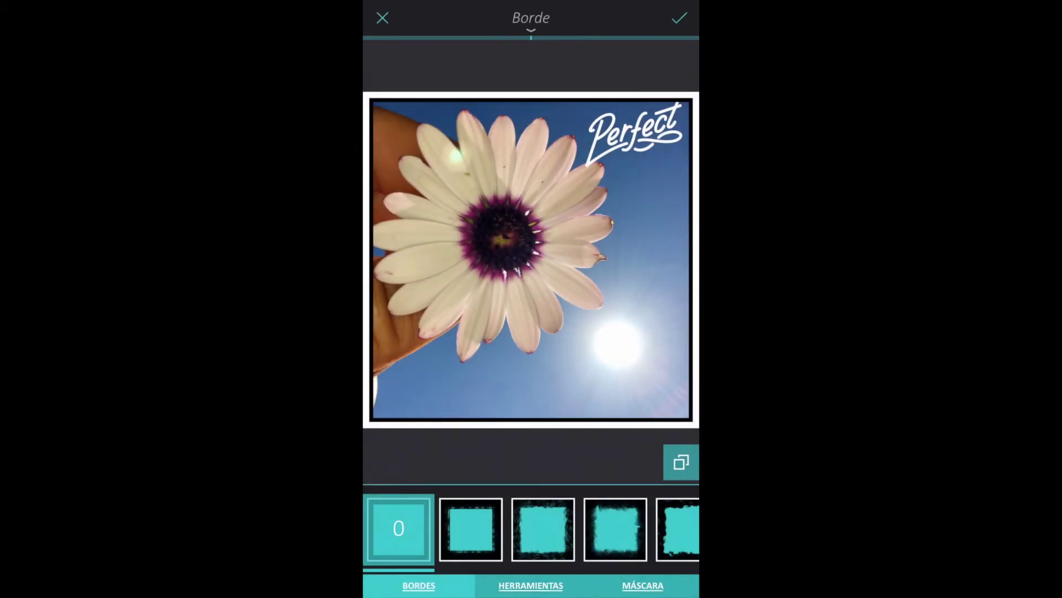
click(615, 529)
click(542, 529)
click(471, 529)
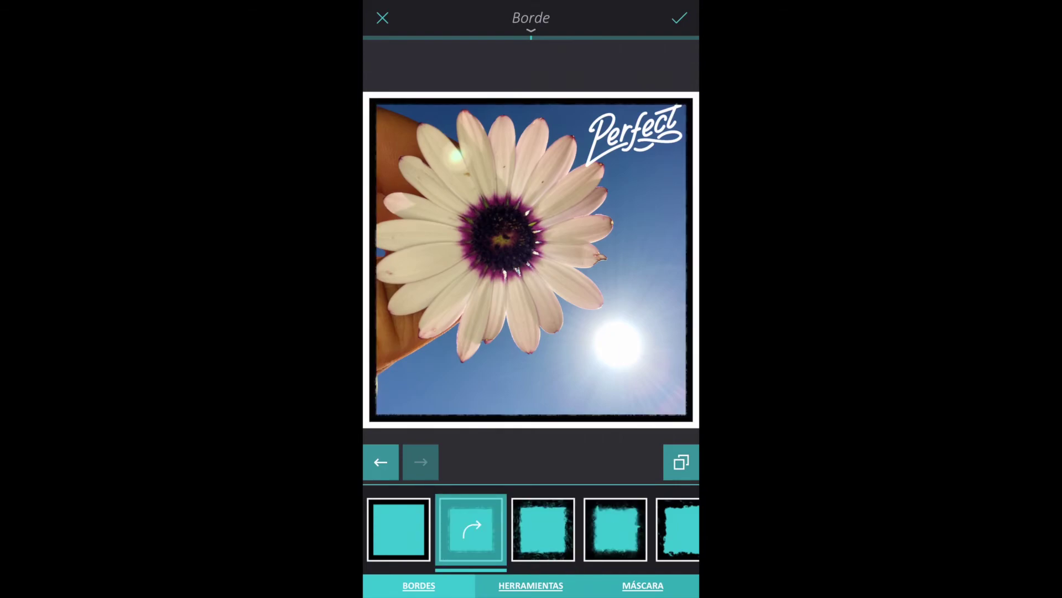
click(383, 18)
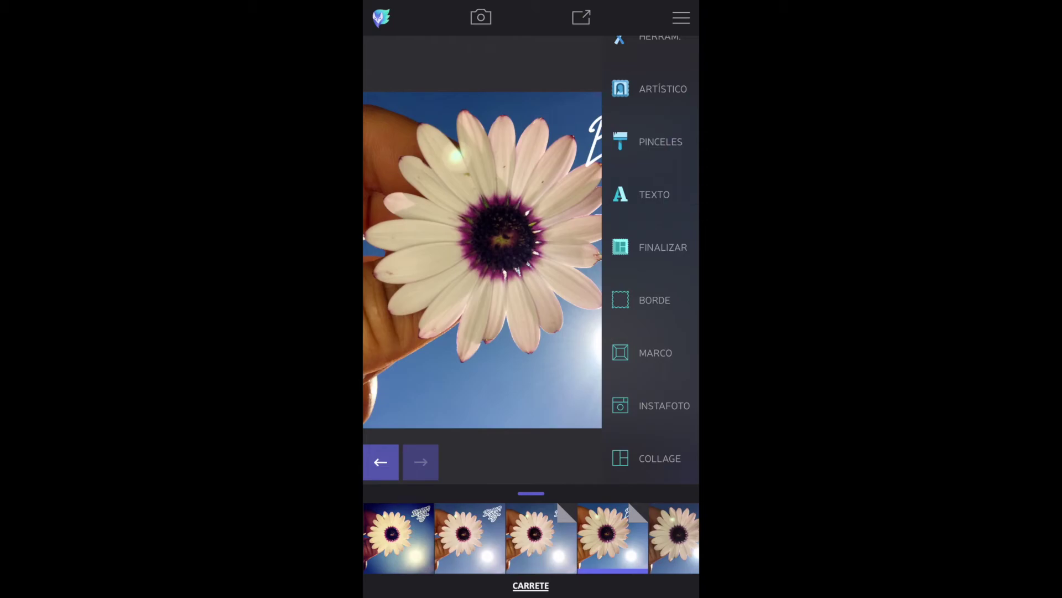
click(655, 352)
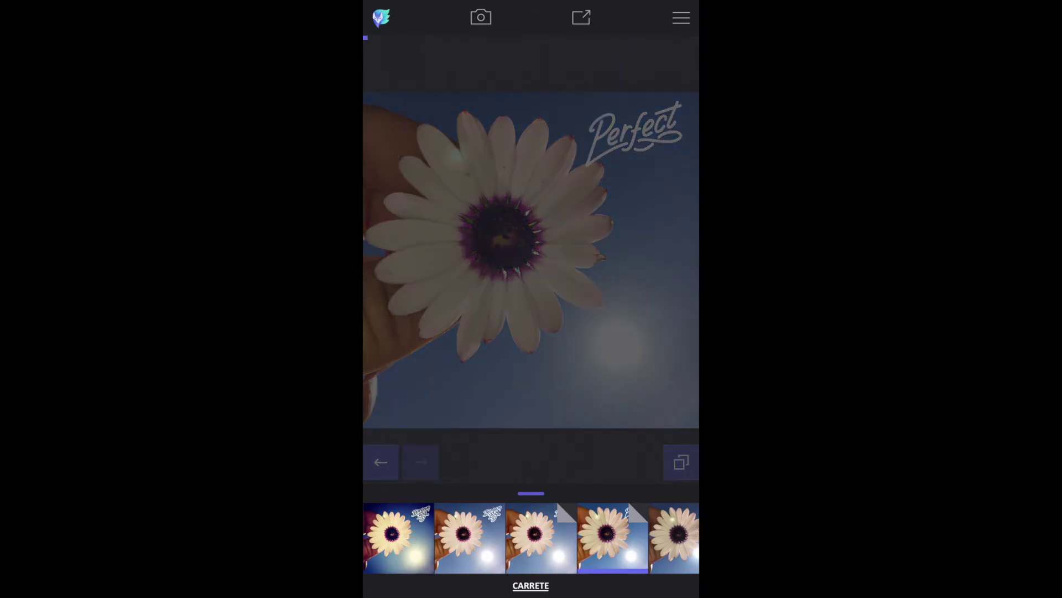
click(615, 529)
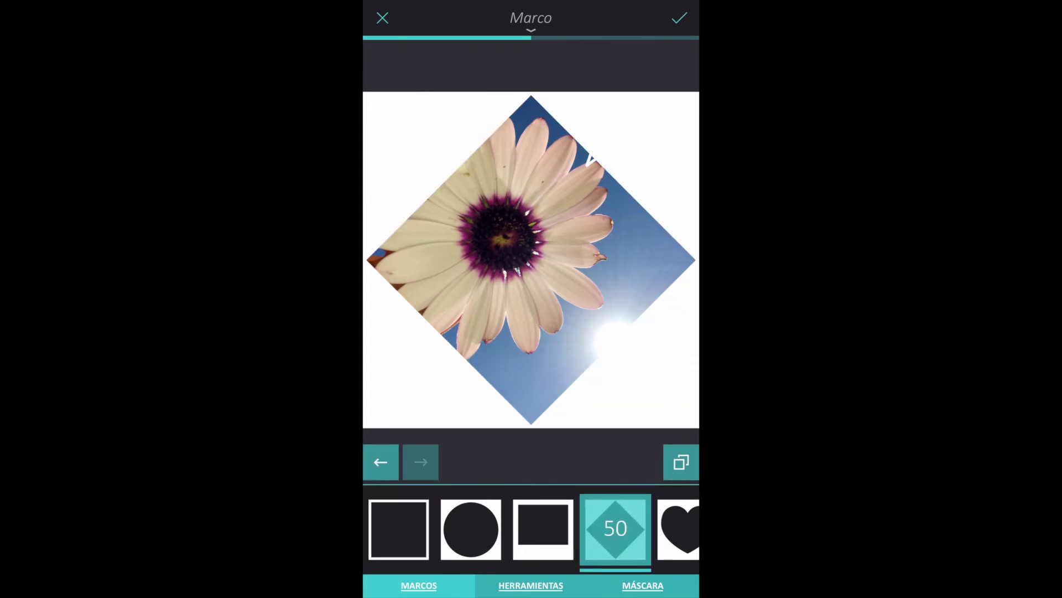
click(383, 18)
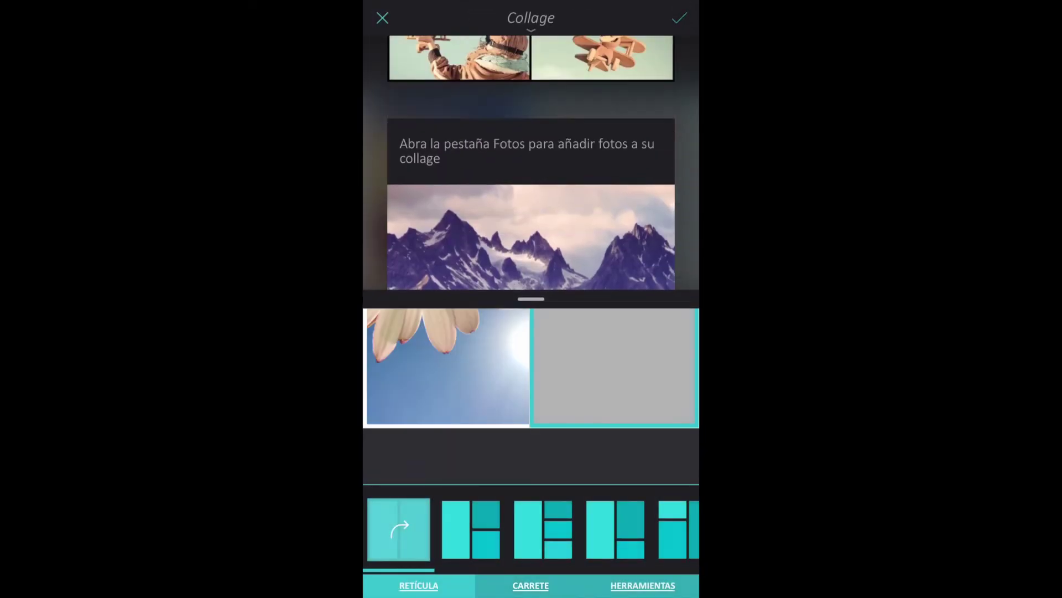
drag(531, 564, 532, 221)
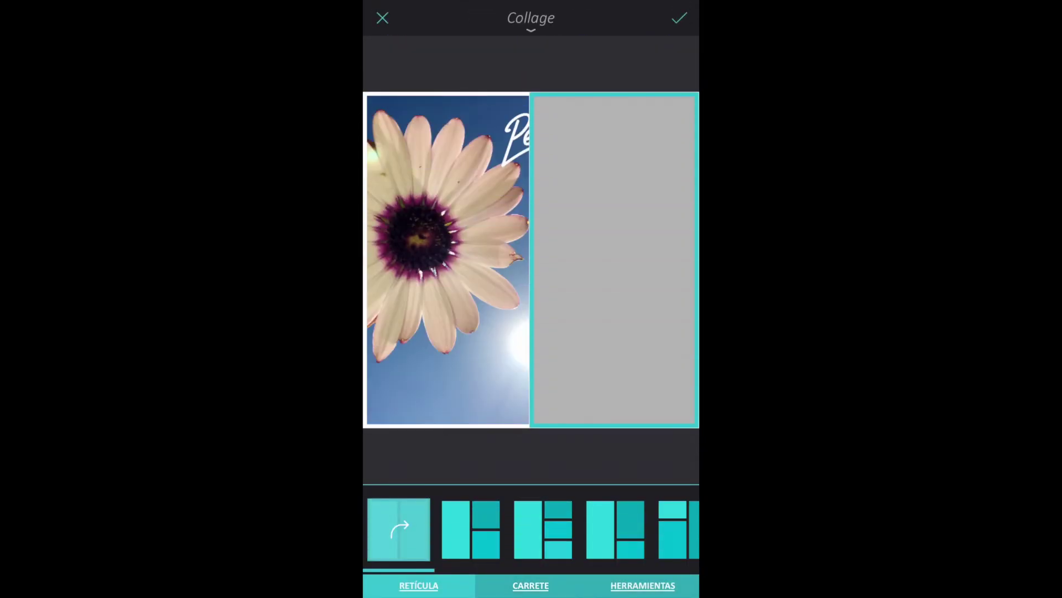
click(383, 18)
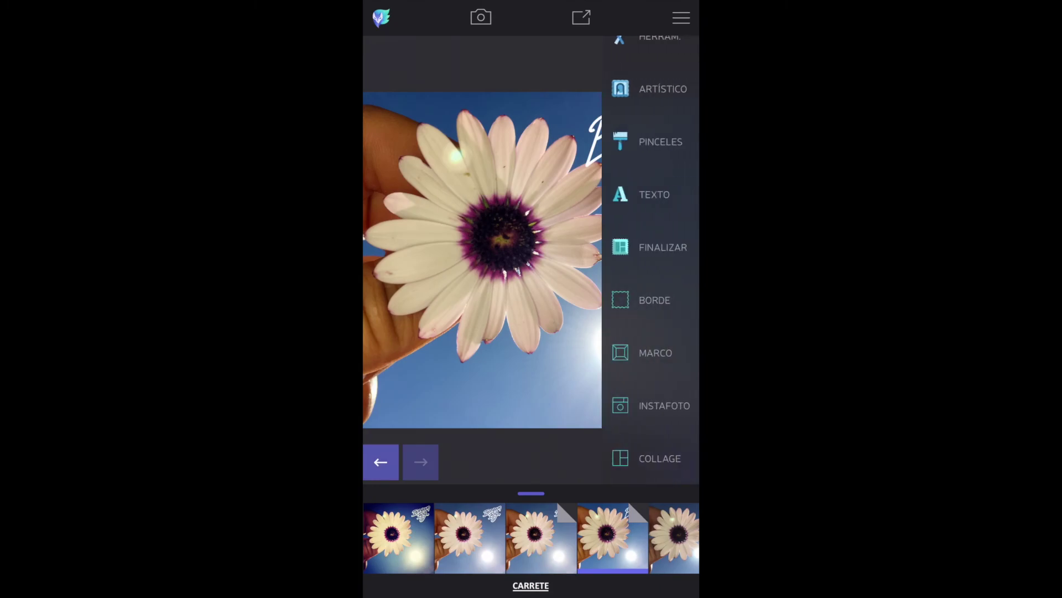
Scroll the tool sidebar back up to the top of the tools list
scroll(651, 260, up, 5)
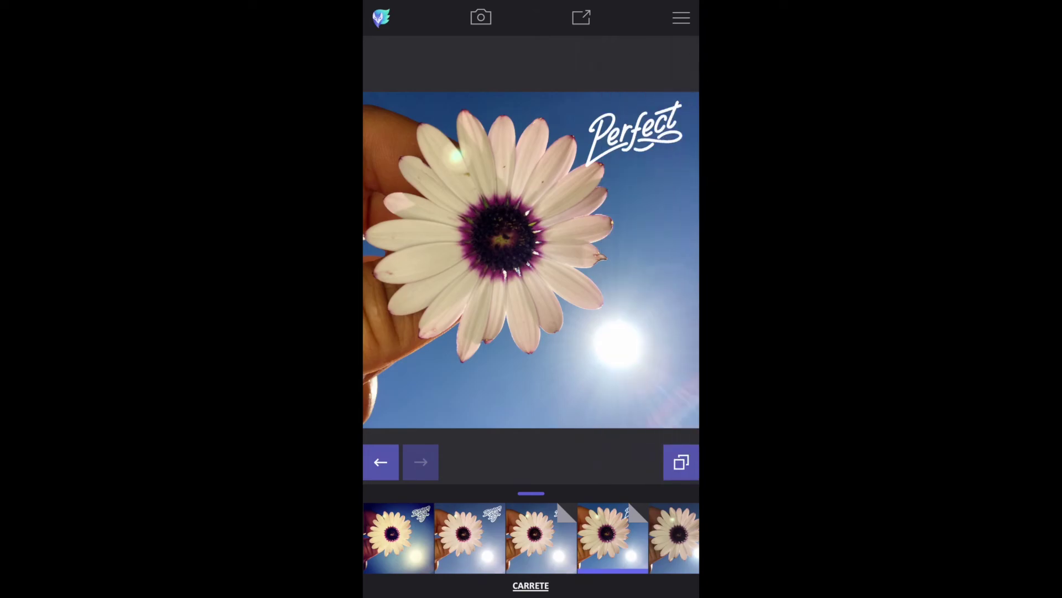
Bring up the Guardar foto and sharing options for the finished daisy photo
click(581, 17)
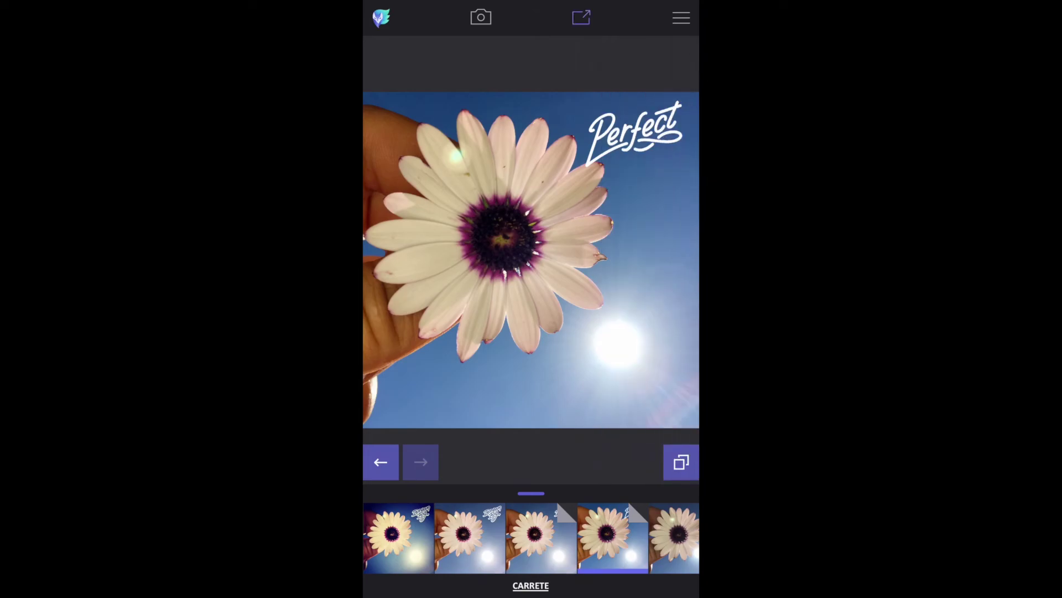